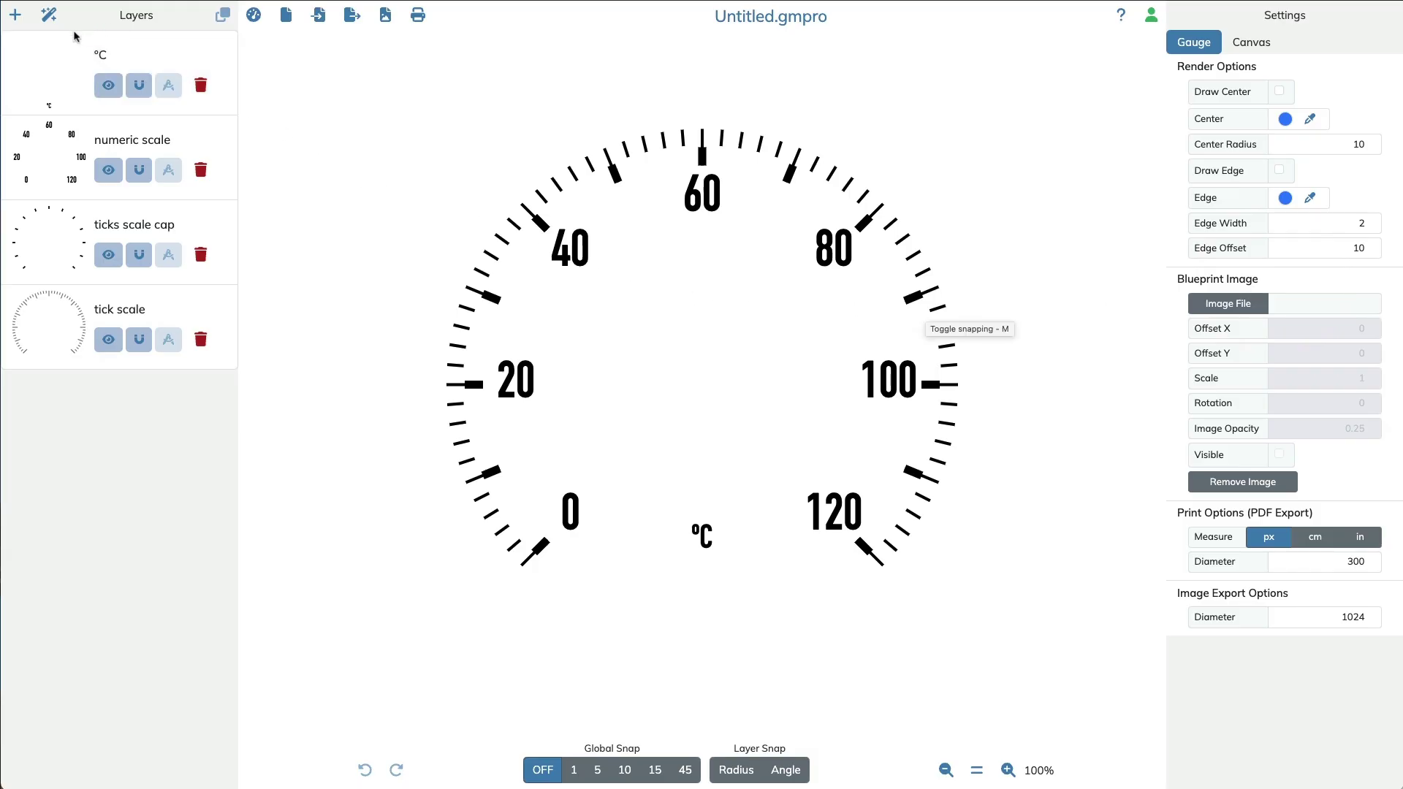
Step: Add a new color arc layer to the gauge
{"action": "left_click", "coordinate": [40, 58]}
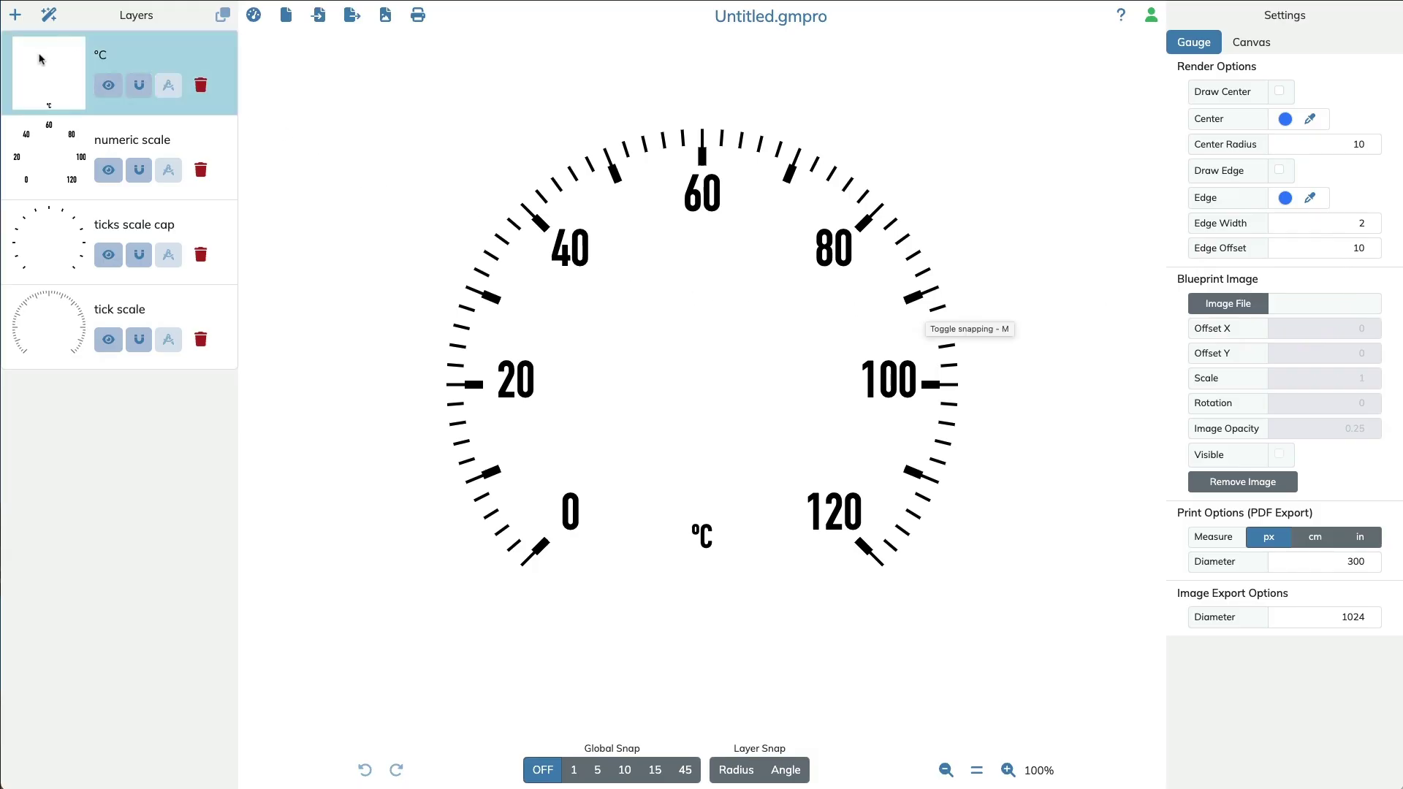
{"action": "left_click", "coordinate": [15, 15]}
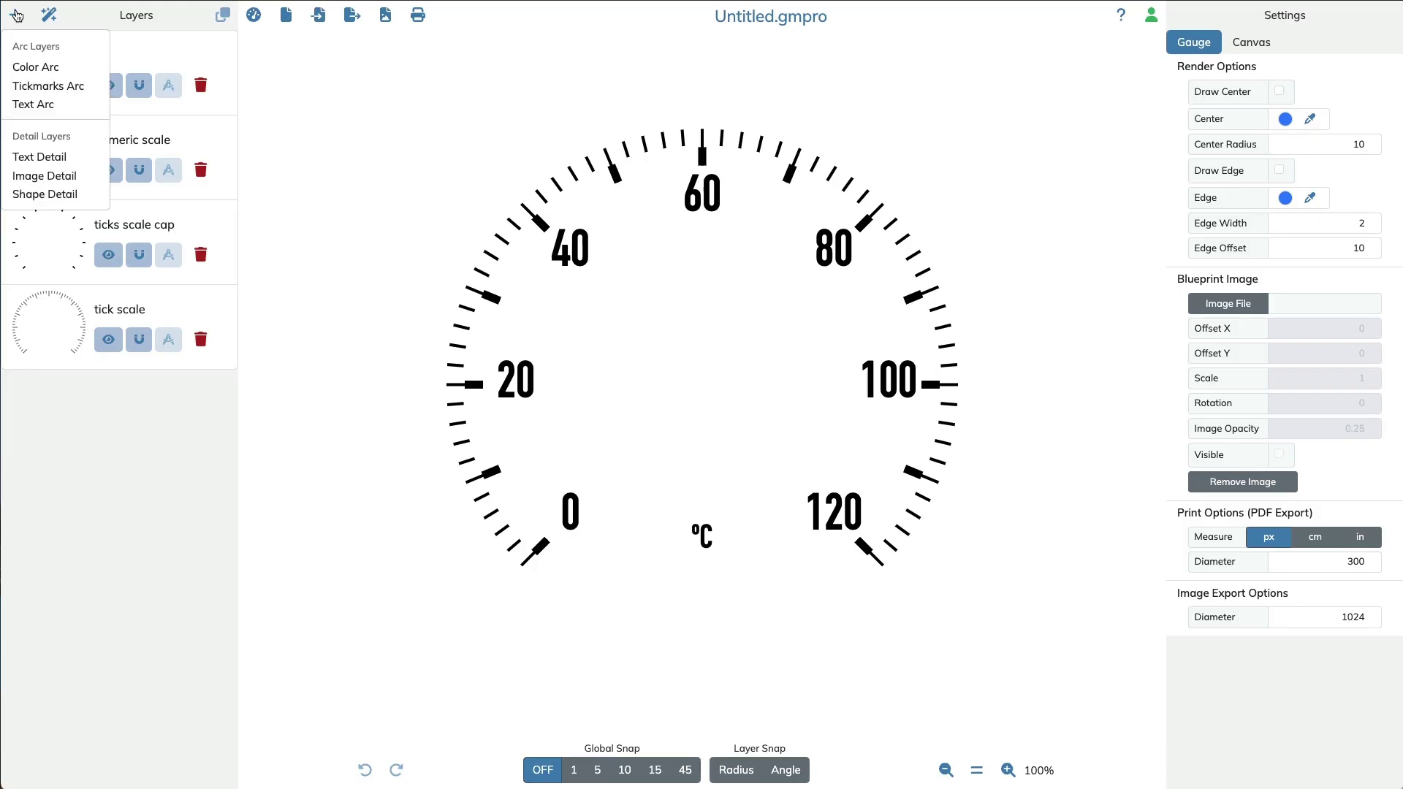
{"action": "left_click", "coordinate": [26, 68]}
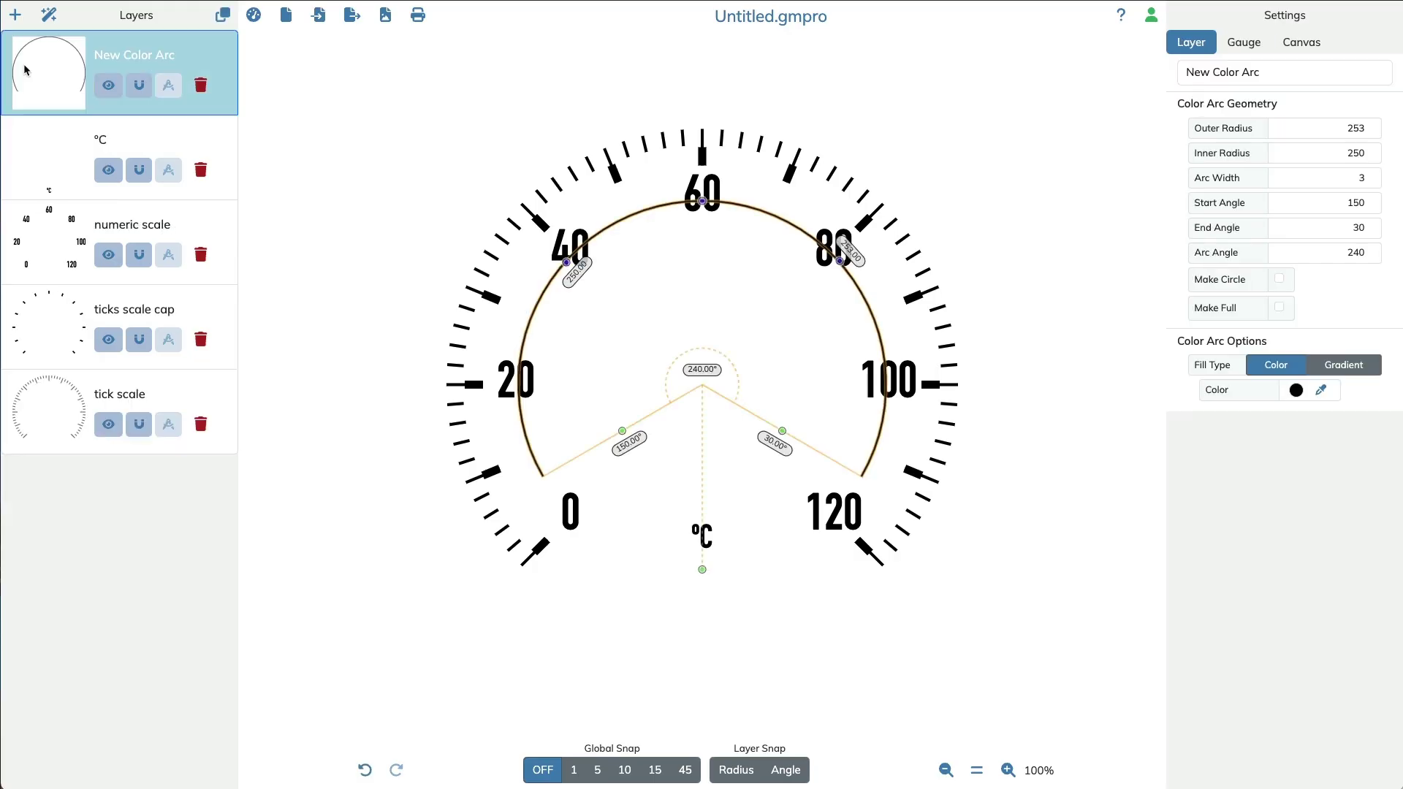
{"action": "left_click", "coordinate": [52, 13]}
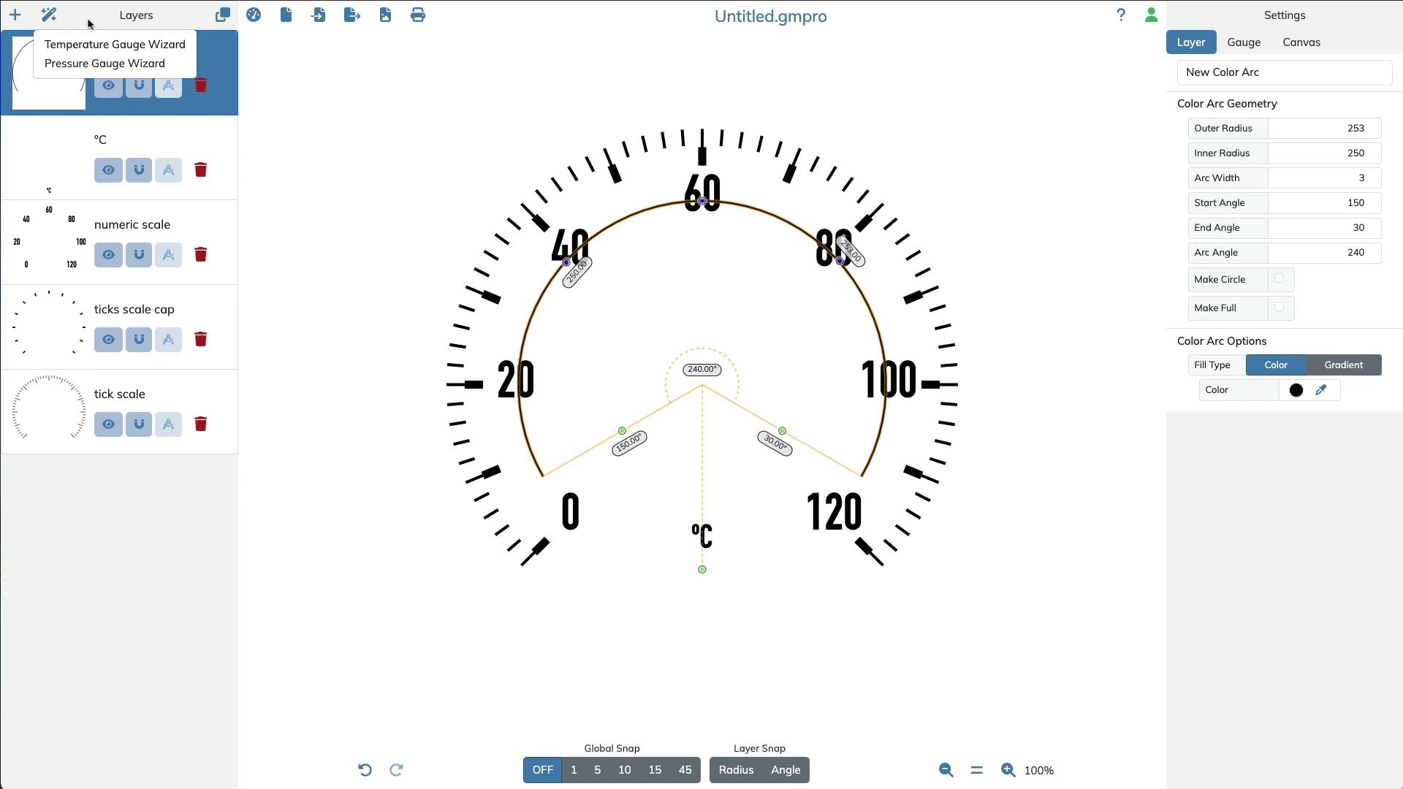
{"action": "left_click", "coordinate": [84, 18]}
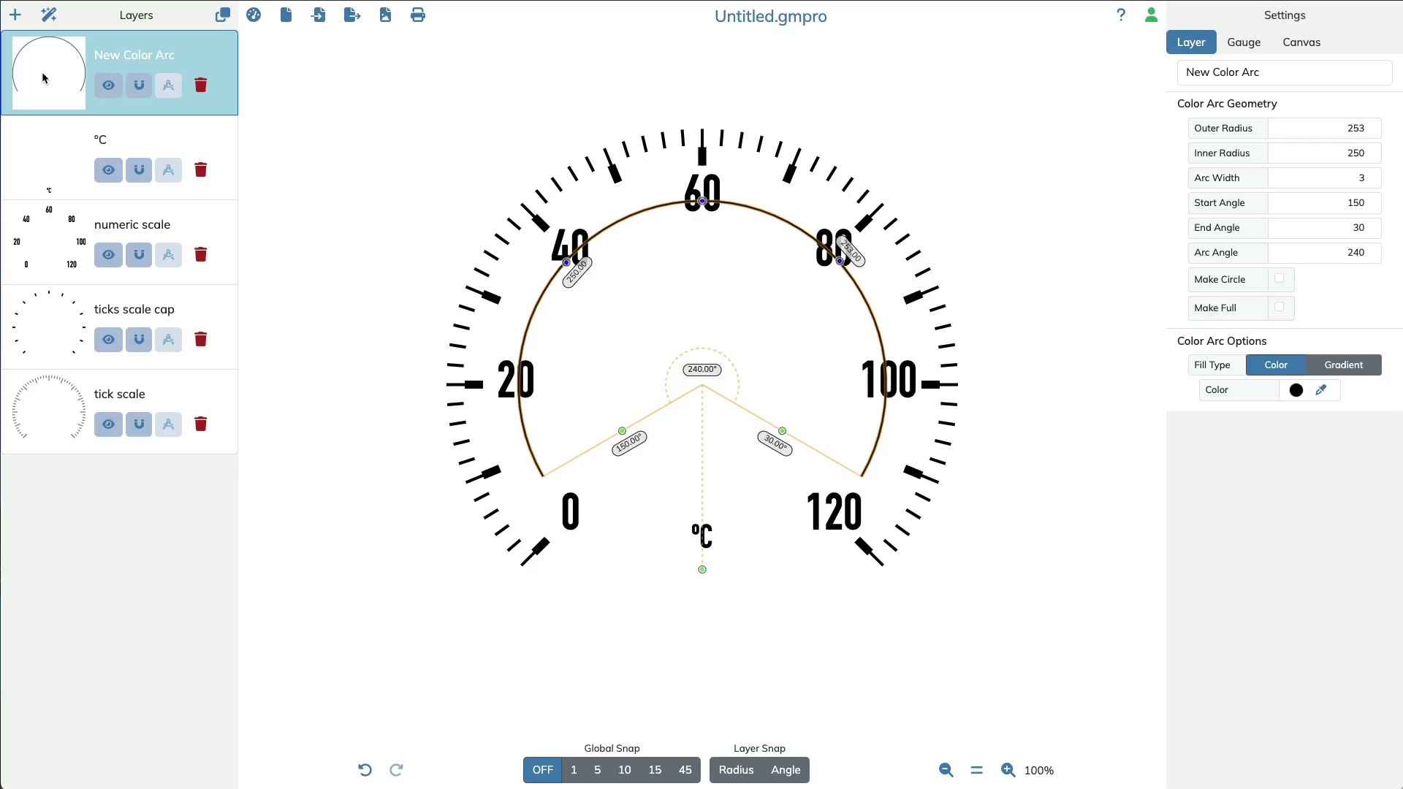
Step: Toggle the new color arc layer's visibility and snapping off and back on
{"action": "left_click", "coordinate": [108, 86]}
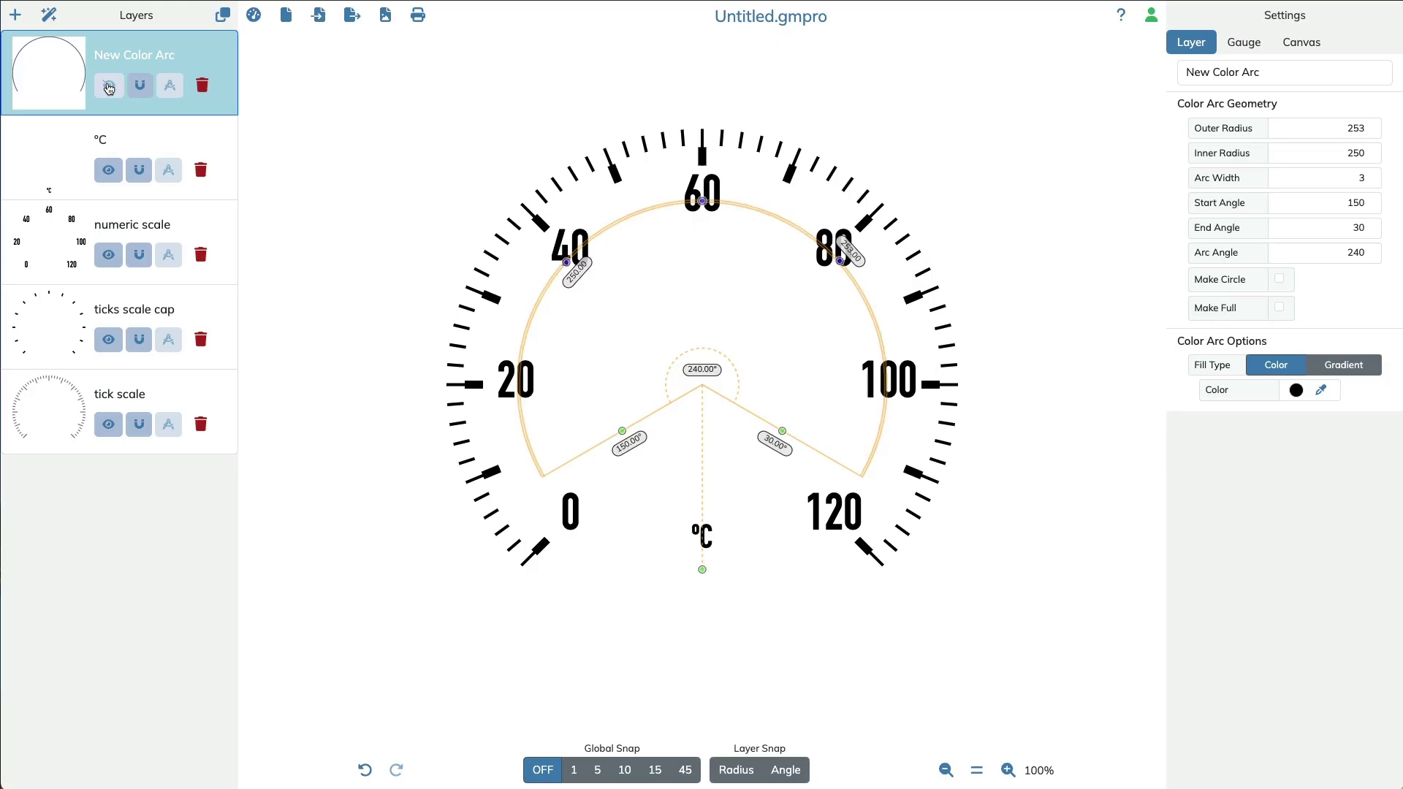
{"action": "left_click", "coordinate": [109, 87]}
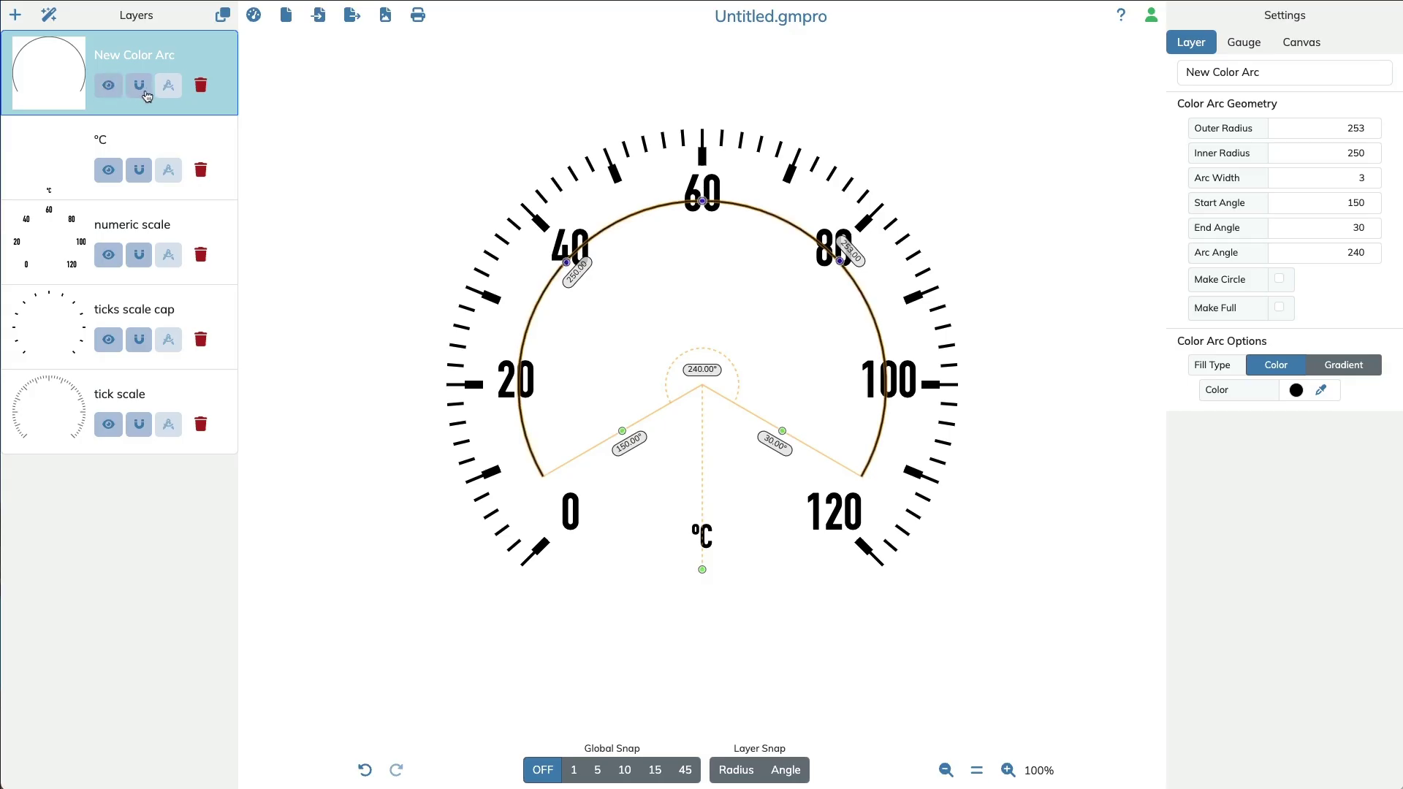
{"action": "left_click", "coordinate": [141, 91]}
{"action": "left_click", "coordinate": [143, 90]}
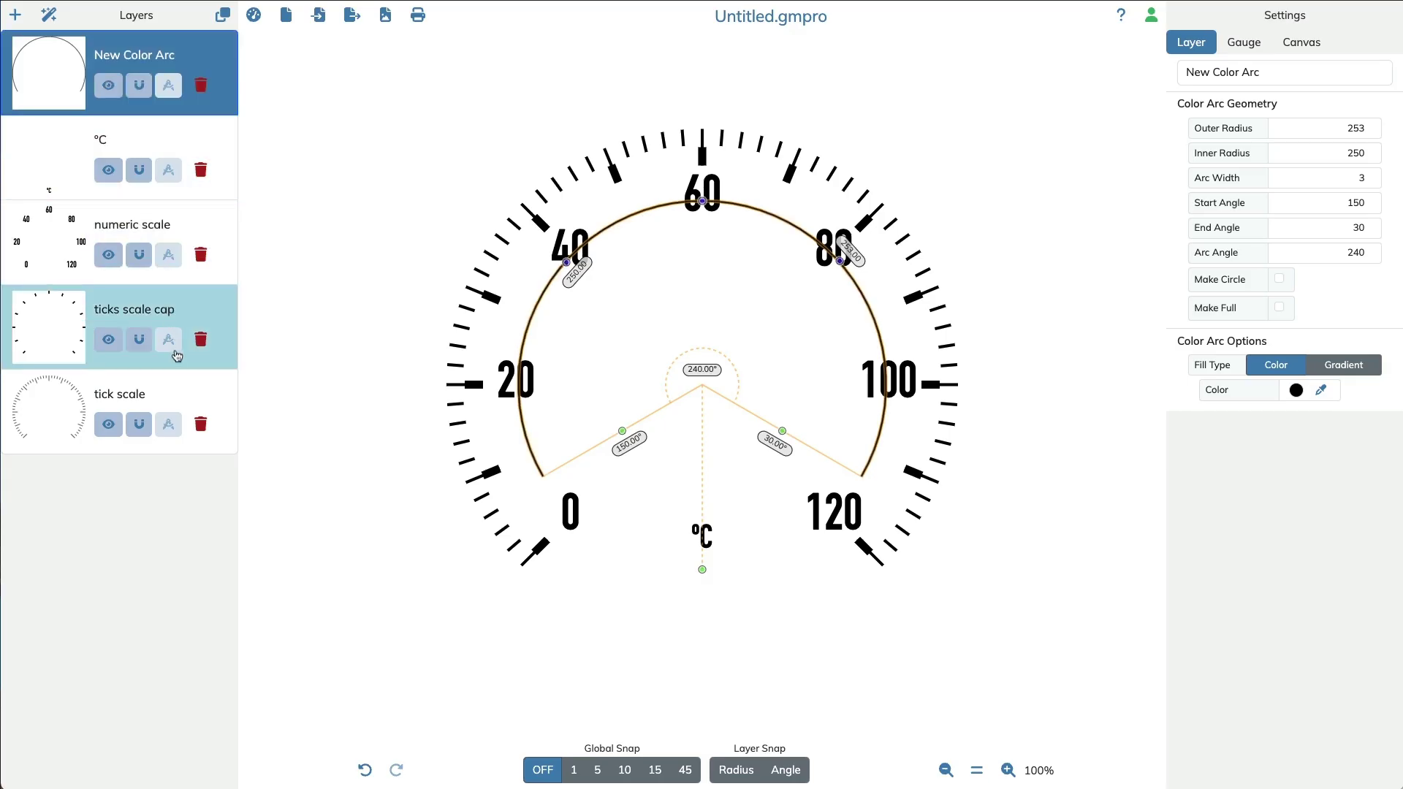
Step: Show the snap guides of the tick scale layer and hide them again
{"action": "left_click", "coordinate": [168, 435]}
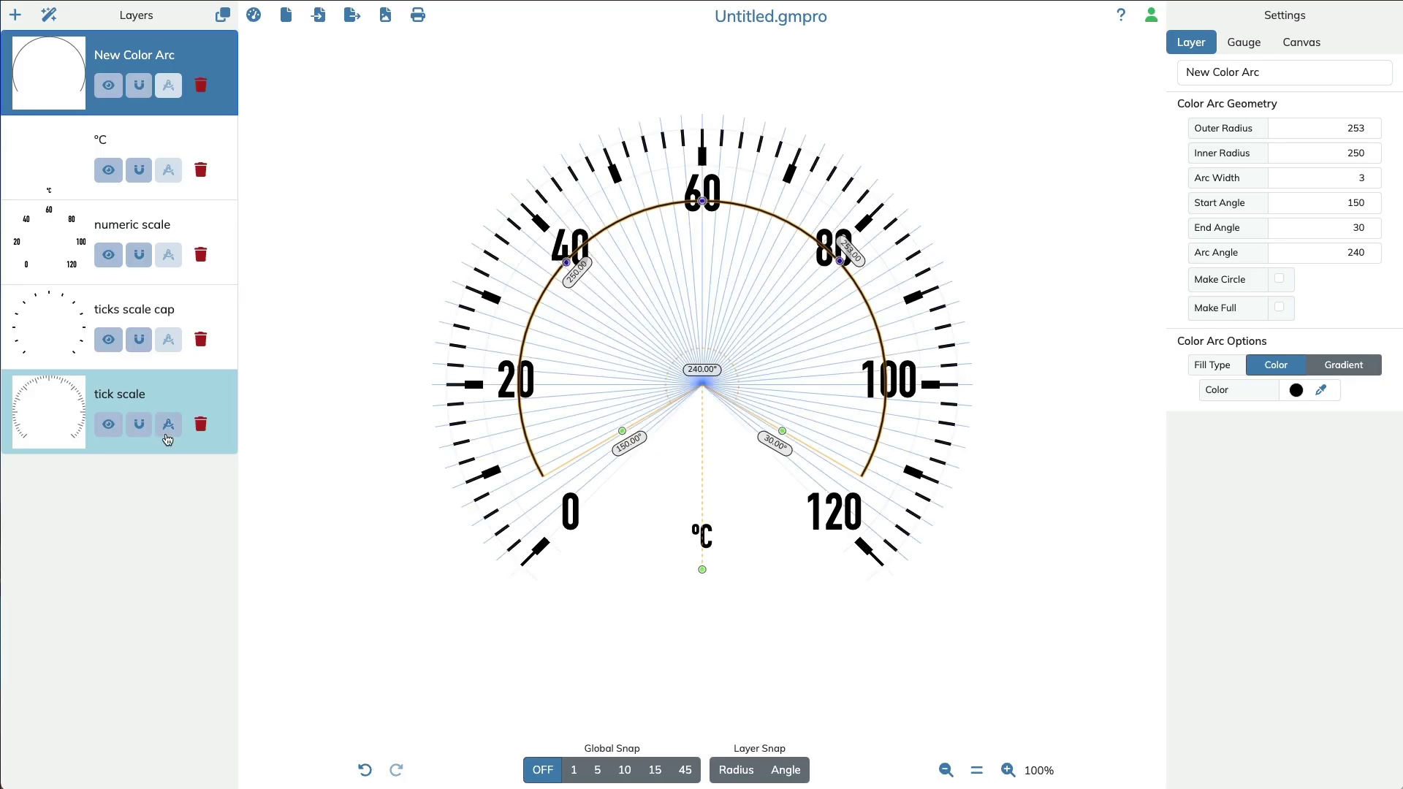
{"action": "left_click", "coordinate": [167, 436]}
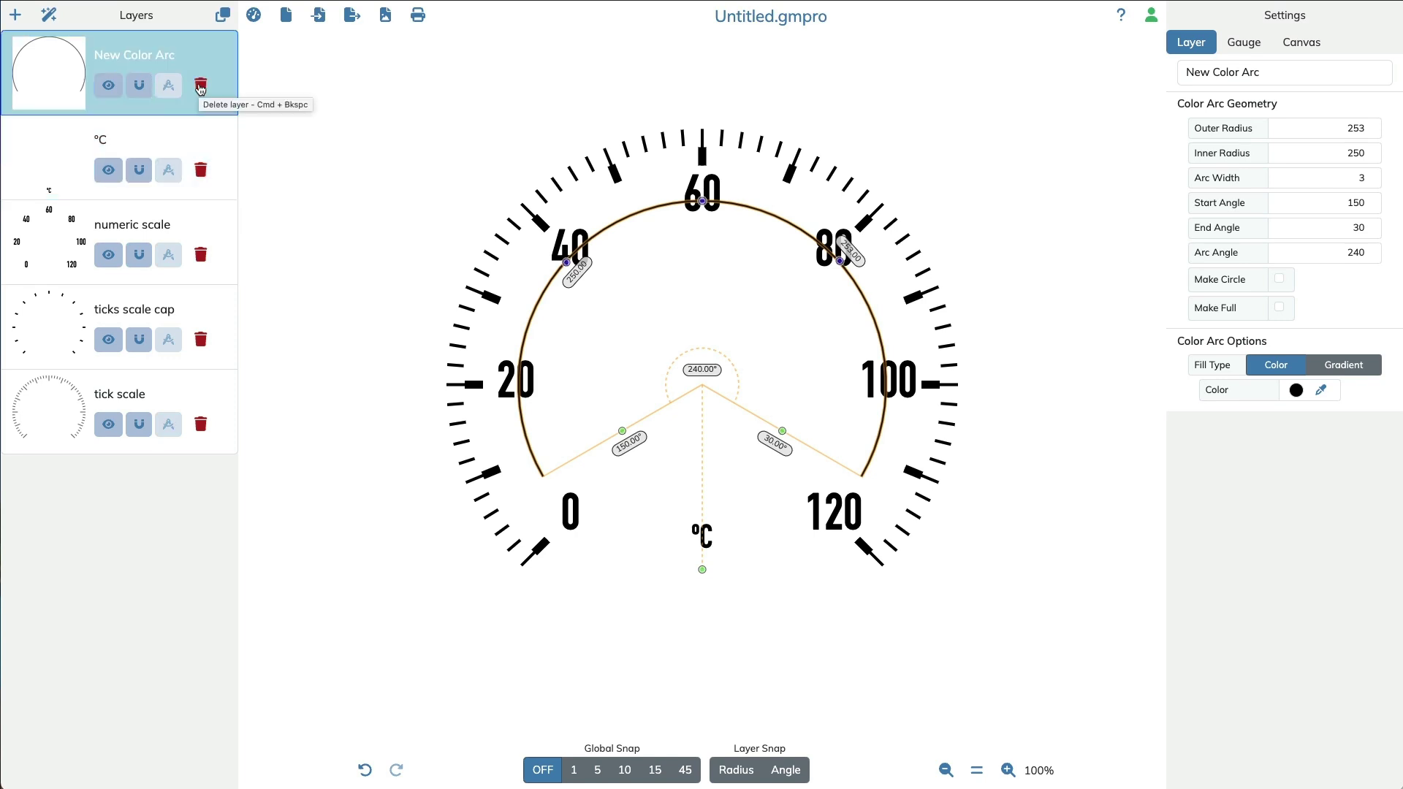
{"action": "mouse_move", "coordinate": [196, 55]}
{"action": "left_mouse_down"}
{"action": "mouse_move", "coordinate": [196, 196]}
{"action": "mouse_move", "coordinate": [191, 61]}
{"action": "left_mouse_up"}
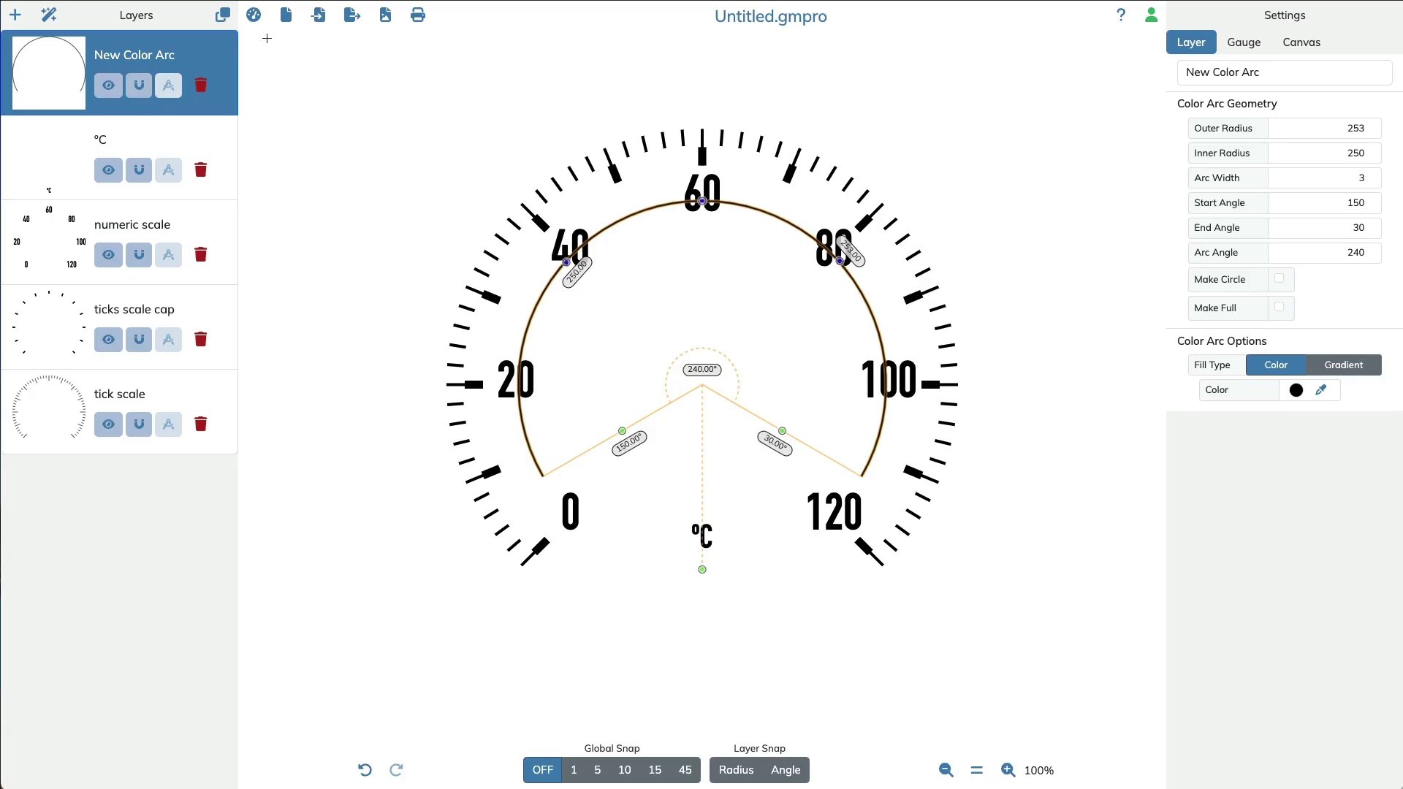
Step: Review the help information with its keyboard shortcuts, and the user account and subscription options
{"action": "left_click", "coordinate": [251, 15]}
{"action": "left_click", "coordinate": [1121, 16]}
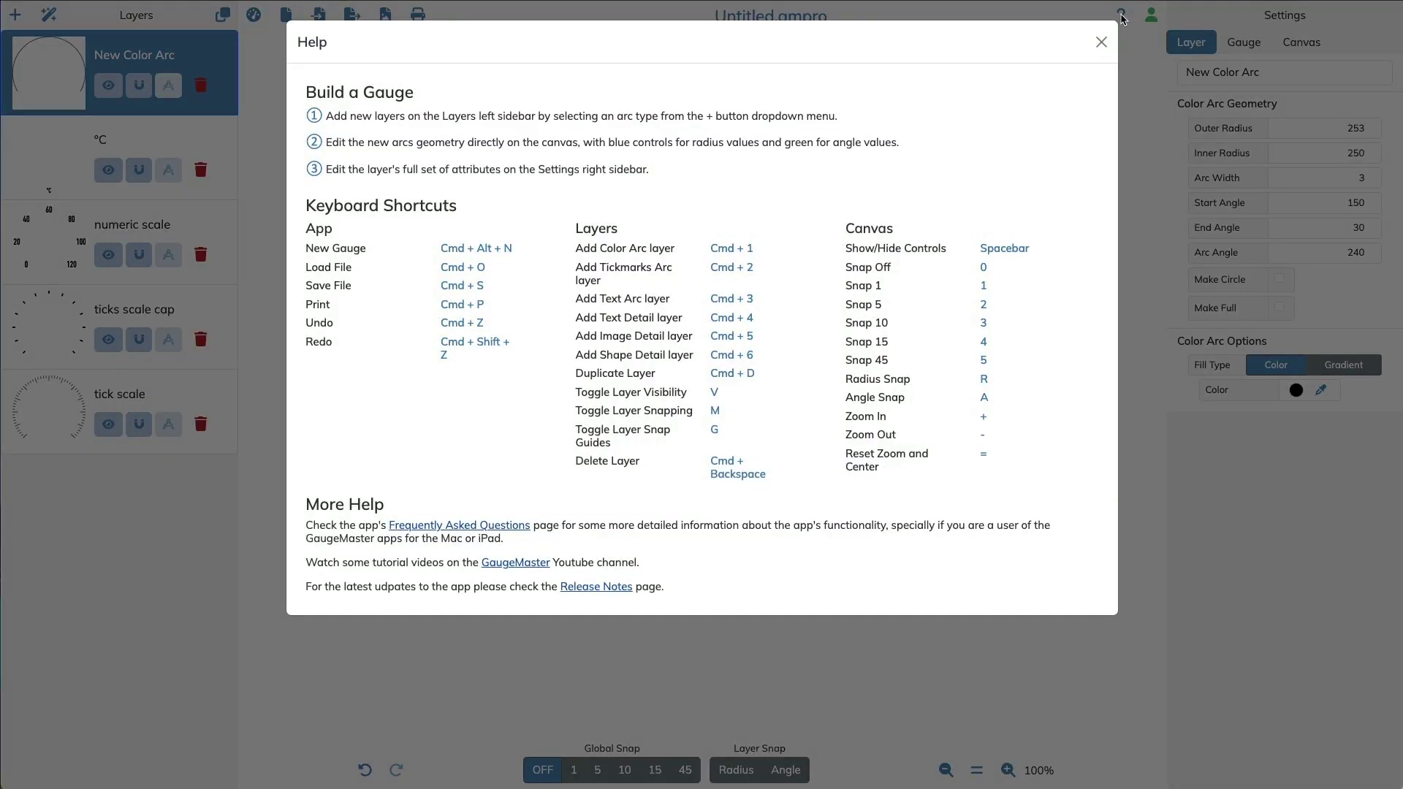
{"action": "left_click", "coordinate": [1100, 43]}
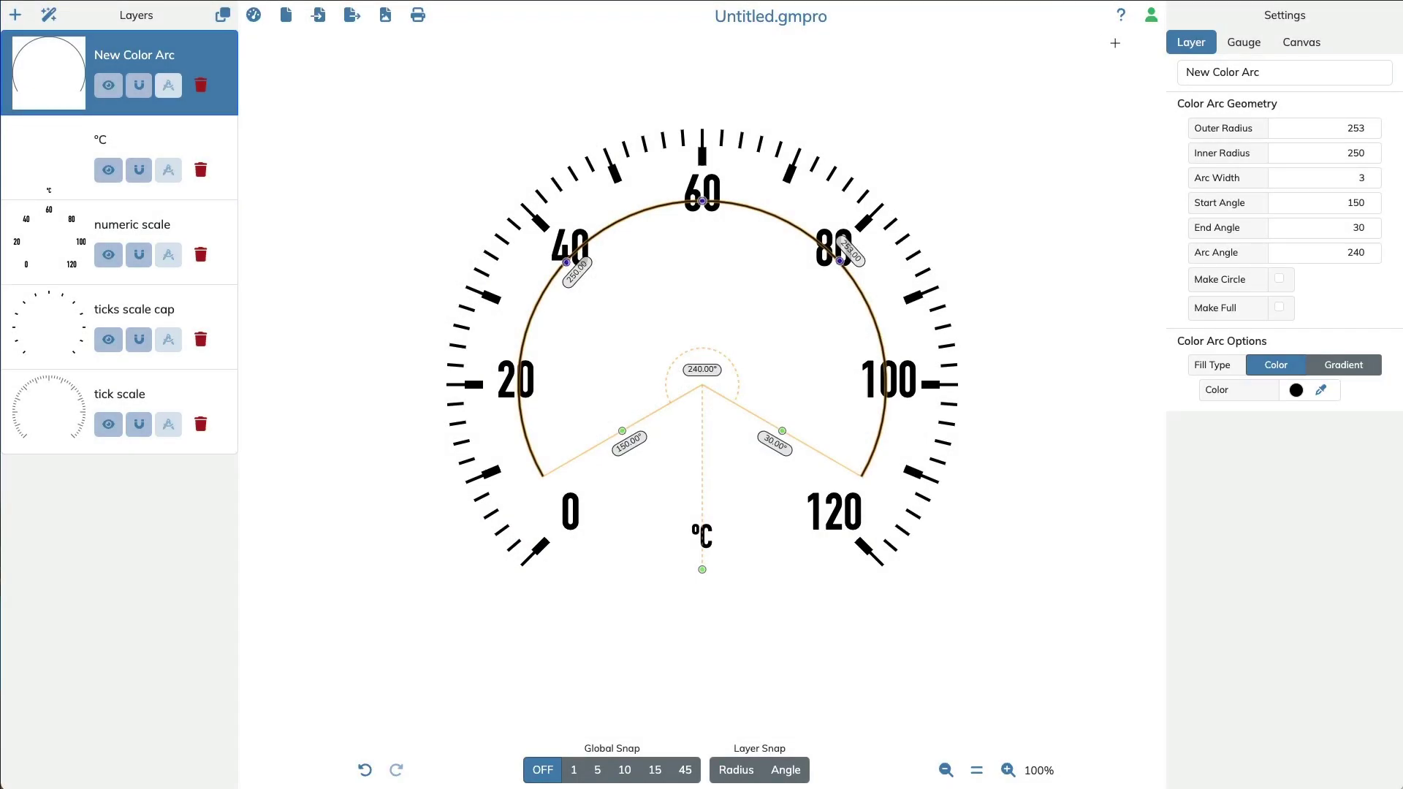
{"action": "left_click", "coordinate": [1152, 20]}
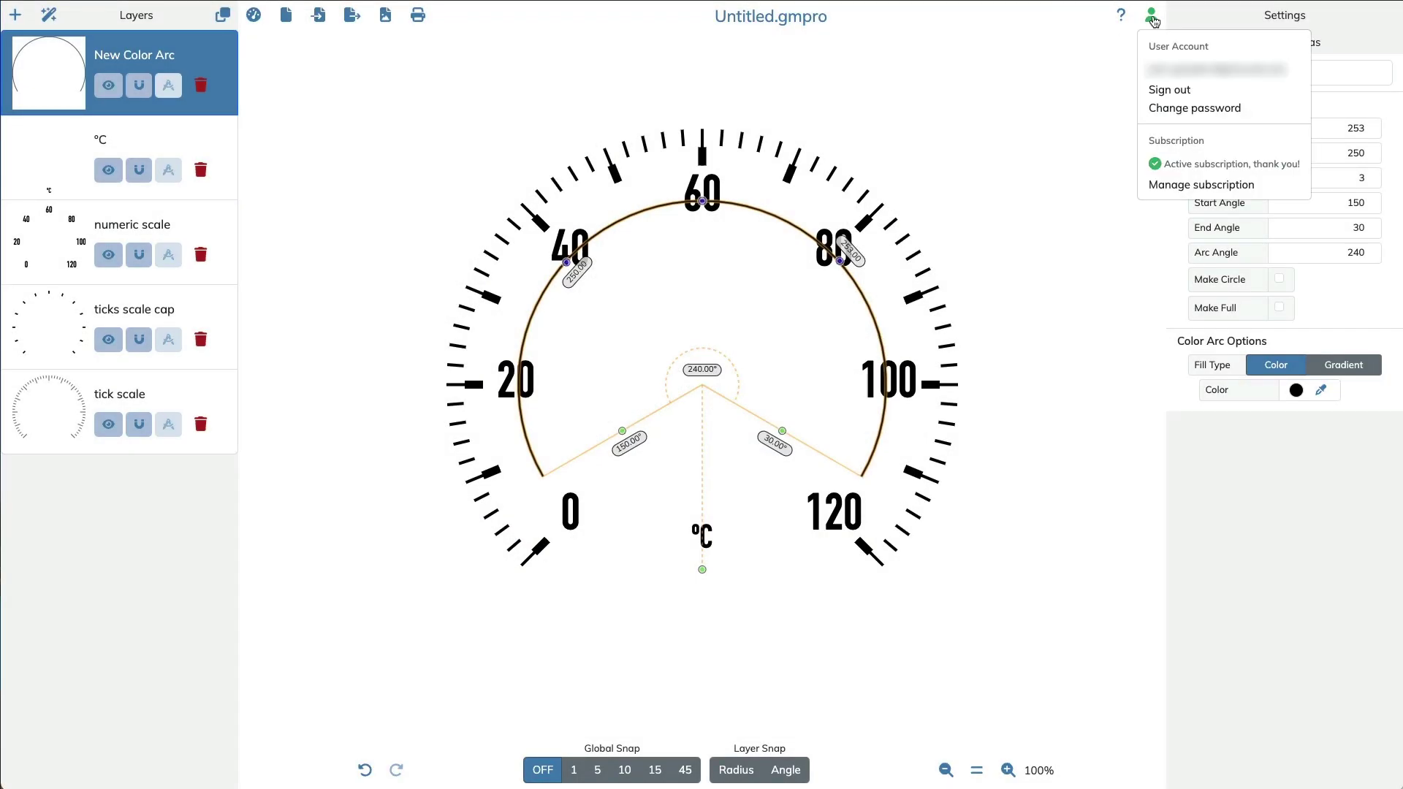
{"action": "left_click", "coordinate": [1152, 21]}
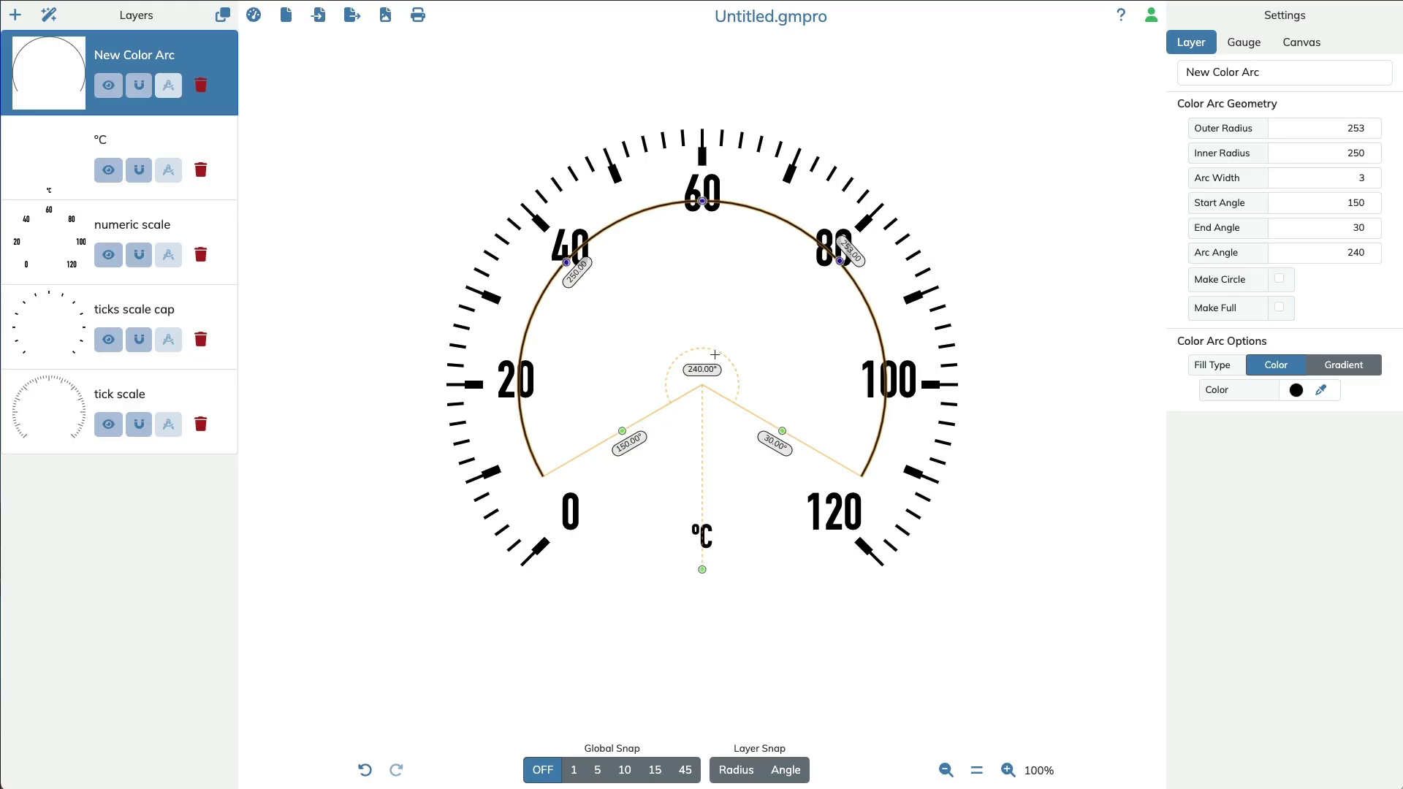
Step: Undo adding the color arc layer and redo it
{"action": "left_click", "coordinate": [366, 770]}
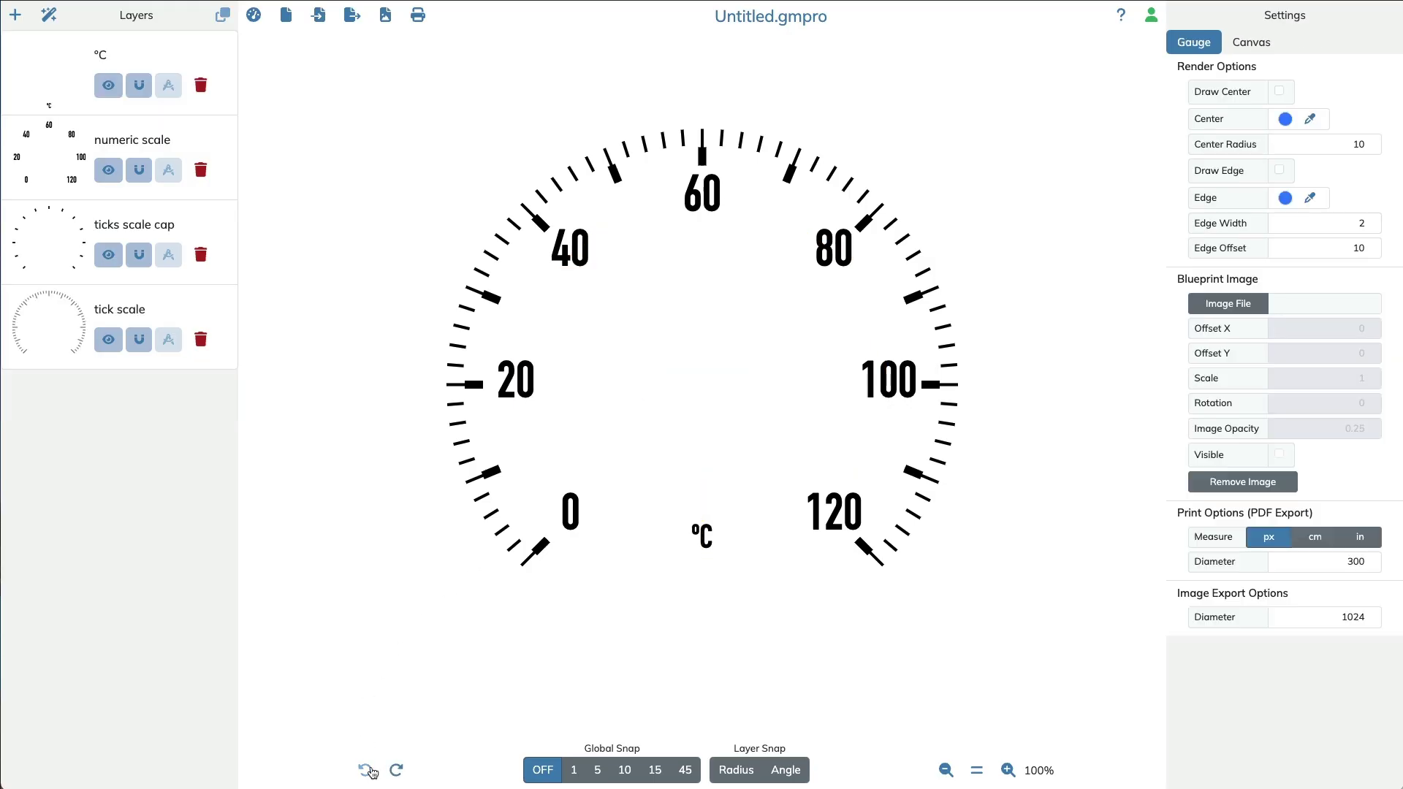
{"action": "left_click", "coordinate": [396, 770]}
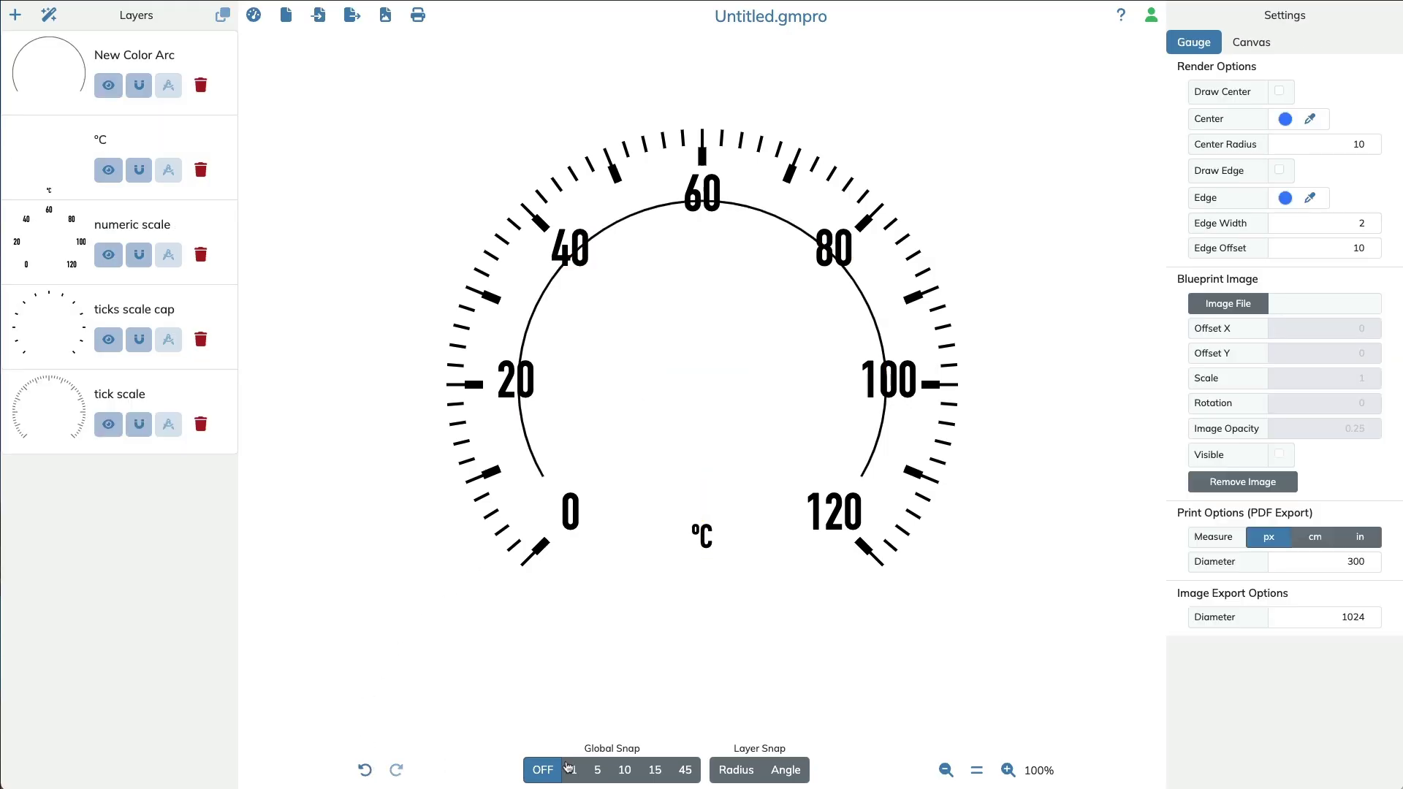
Step: Adjust the color arc's start angle to 145° with global snap at 5, and to about 145.66° with global snap off
{"action": "left_click", "coordinate": [609, 768]}
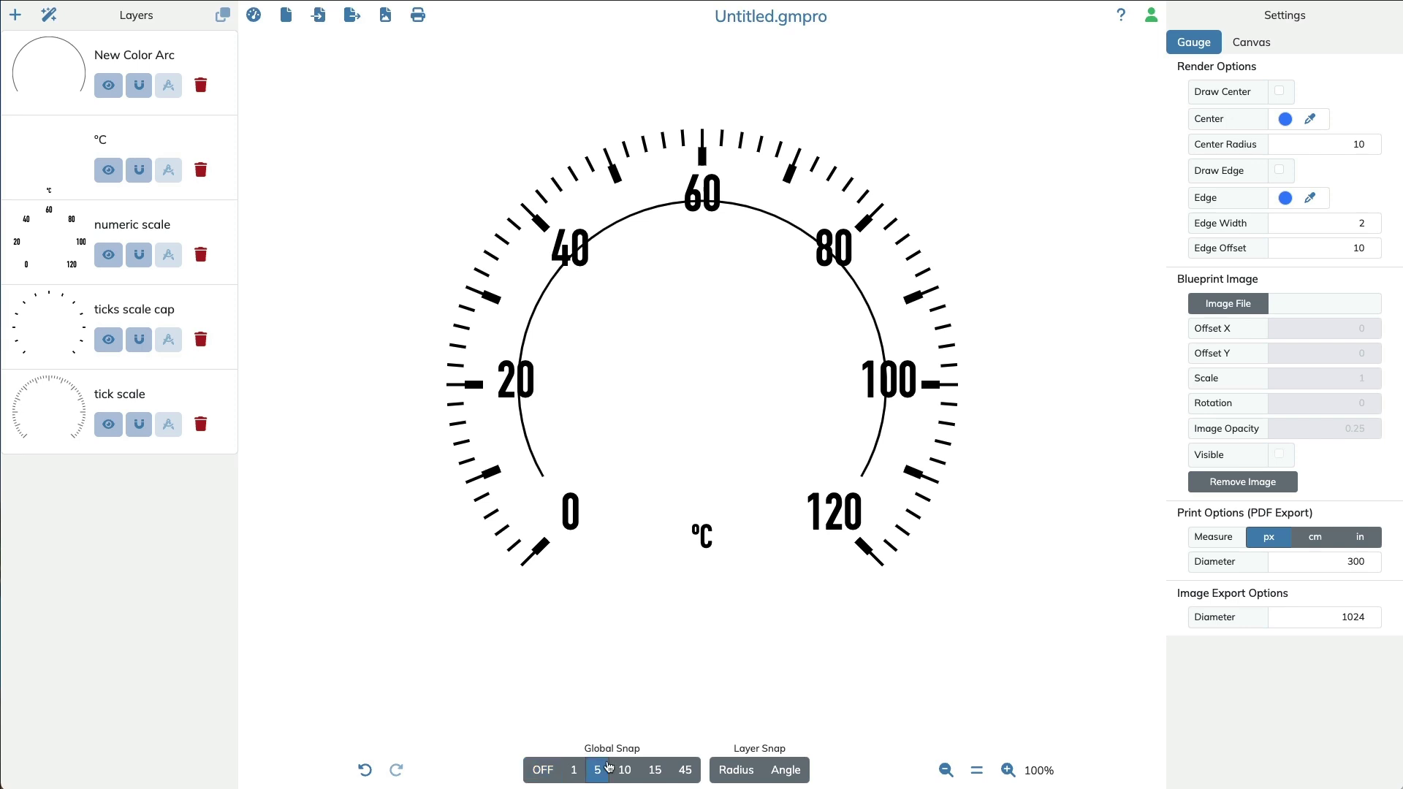
{"action": "left_click", "coordinate": [544, 463]}
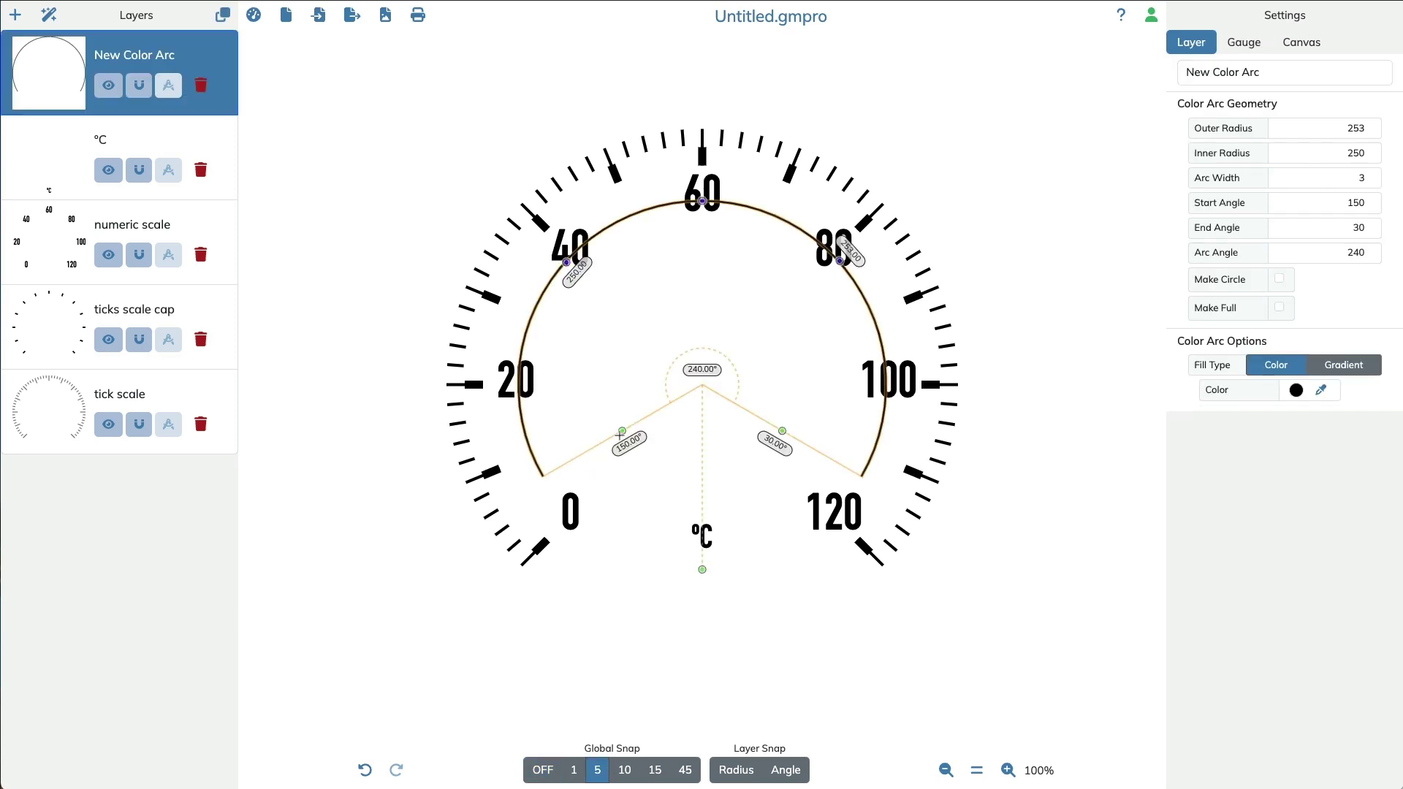
{"action": "left_click_drag", "start_coordinate": [622, 430], "coordinate": [626, 437]}
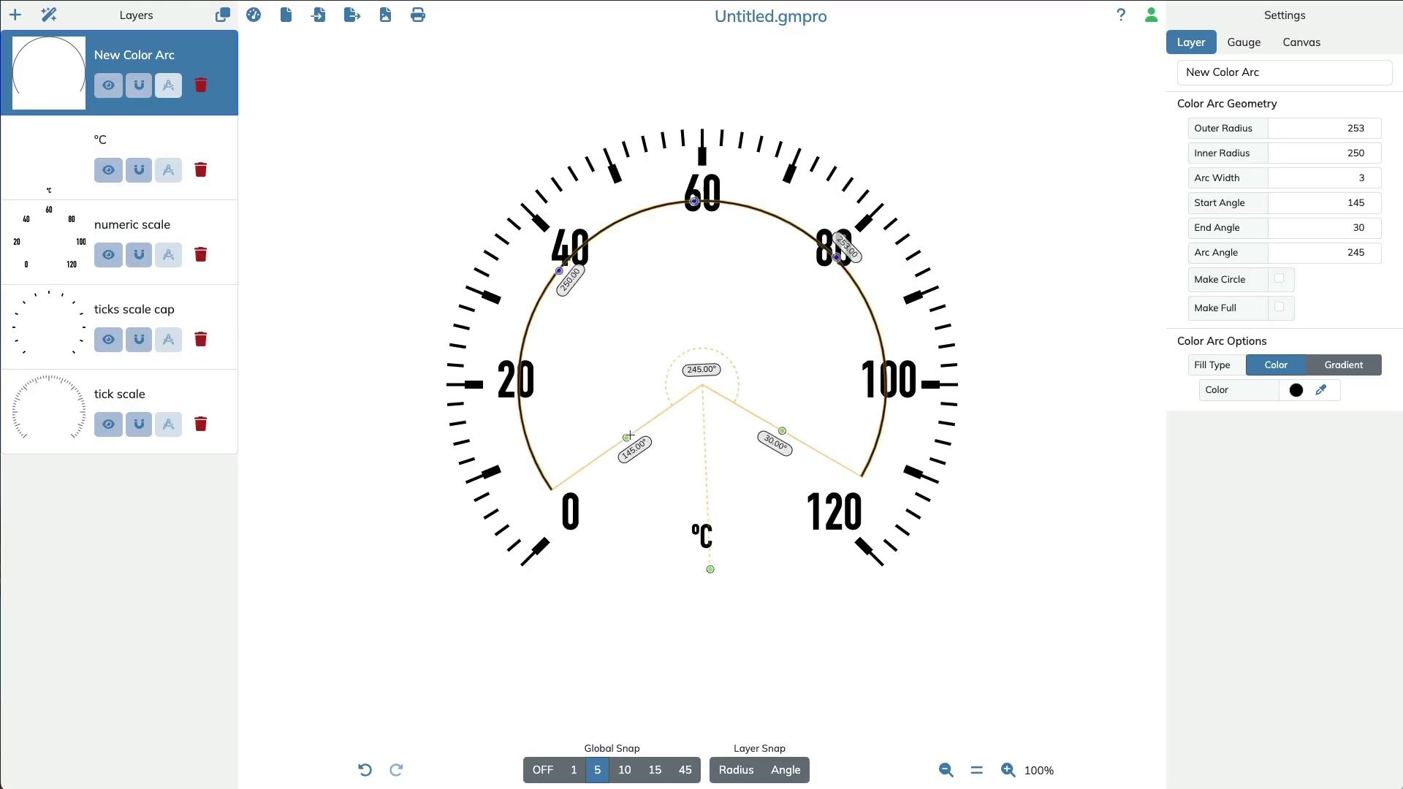
{"action": "left_click", "coordinate": [542, 769]}
{"action": "mouse_move", "coordinate": [627, 440]}
{"action": "left_mouse_down"}
{"action": "mouse_move", "coordinate": [613, 414]}
{"action": "mouse_move", "coordinate": [626, 437]}
{"action": "left_mouse_up"}
Step: Enable radius and angle layer snapping, and snap the color arc to a 135° start angle and 325 inner radius
{"action": "left_click", "coordinate": [736, 769]}
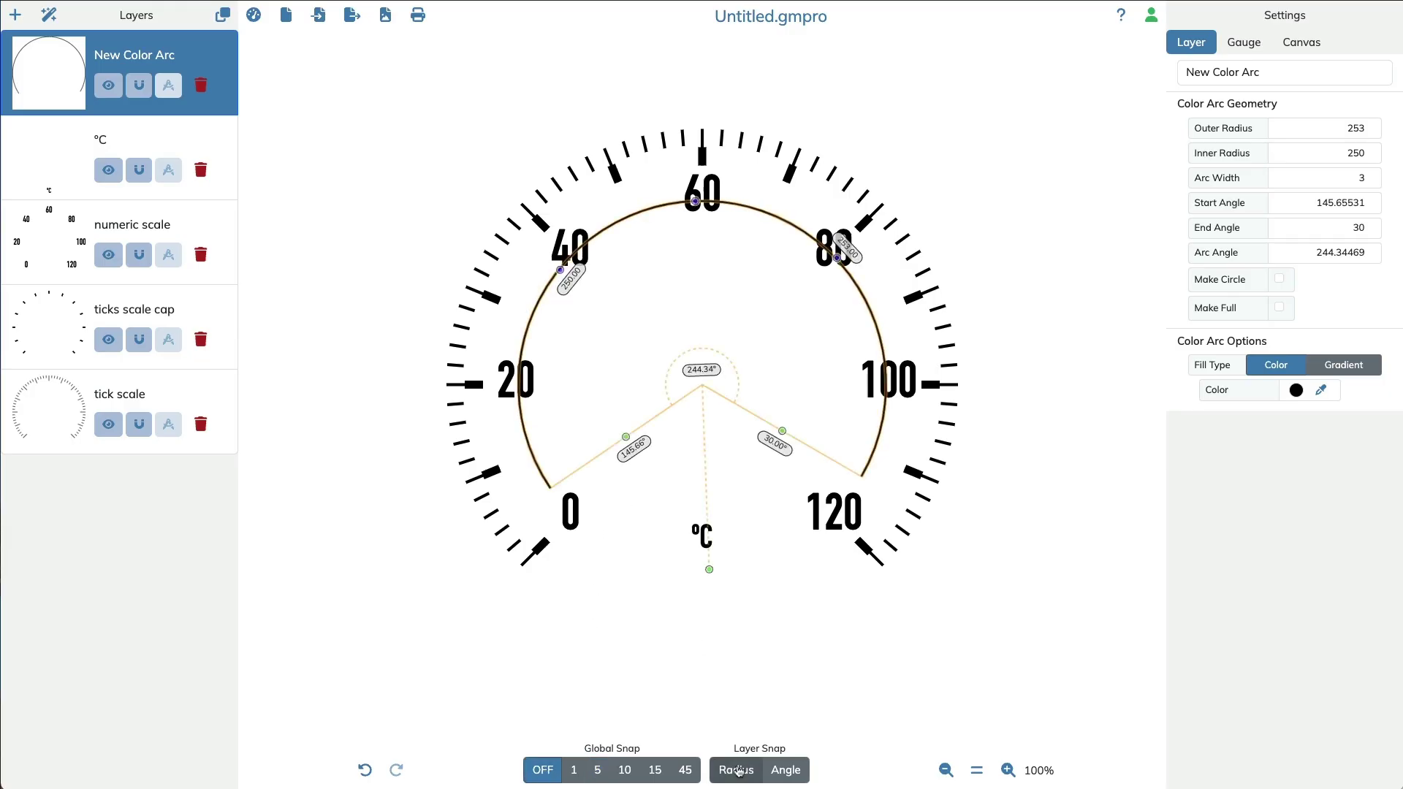
{"action": "left_click", "coordinate": [789, 769]}
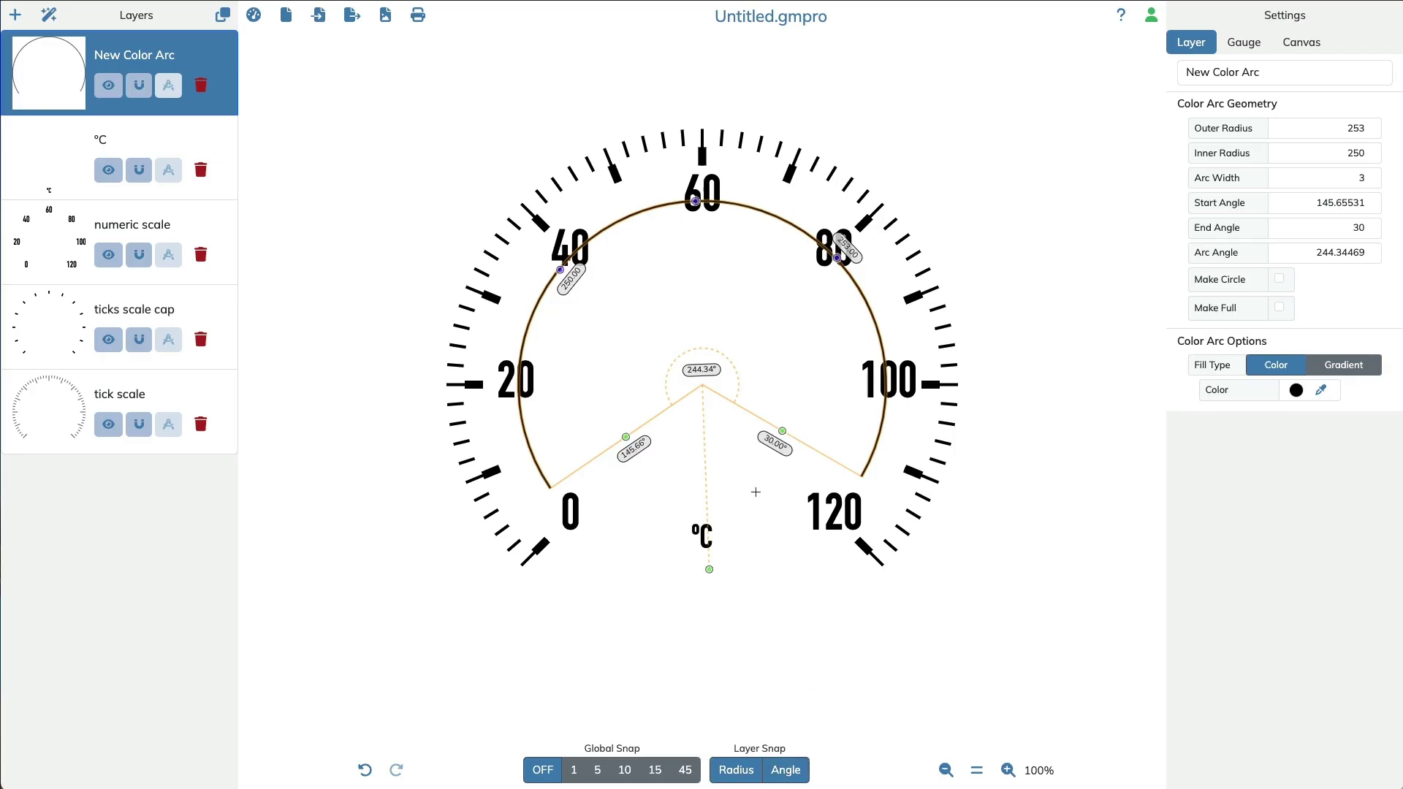
{"action": "mouse_move", "coordinate": [625, 436]}
{"action": "left_mouse_down"}
{"action": "mouse_move", "coordinate": [624, 421]}
{"action": "mouse_move", "coordinate": [636, 450]}
{"action": "left_mouse_up"}
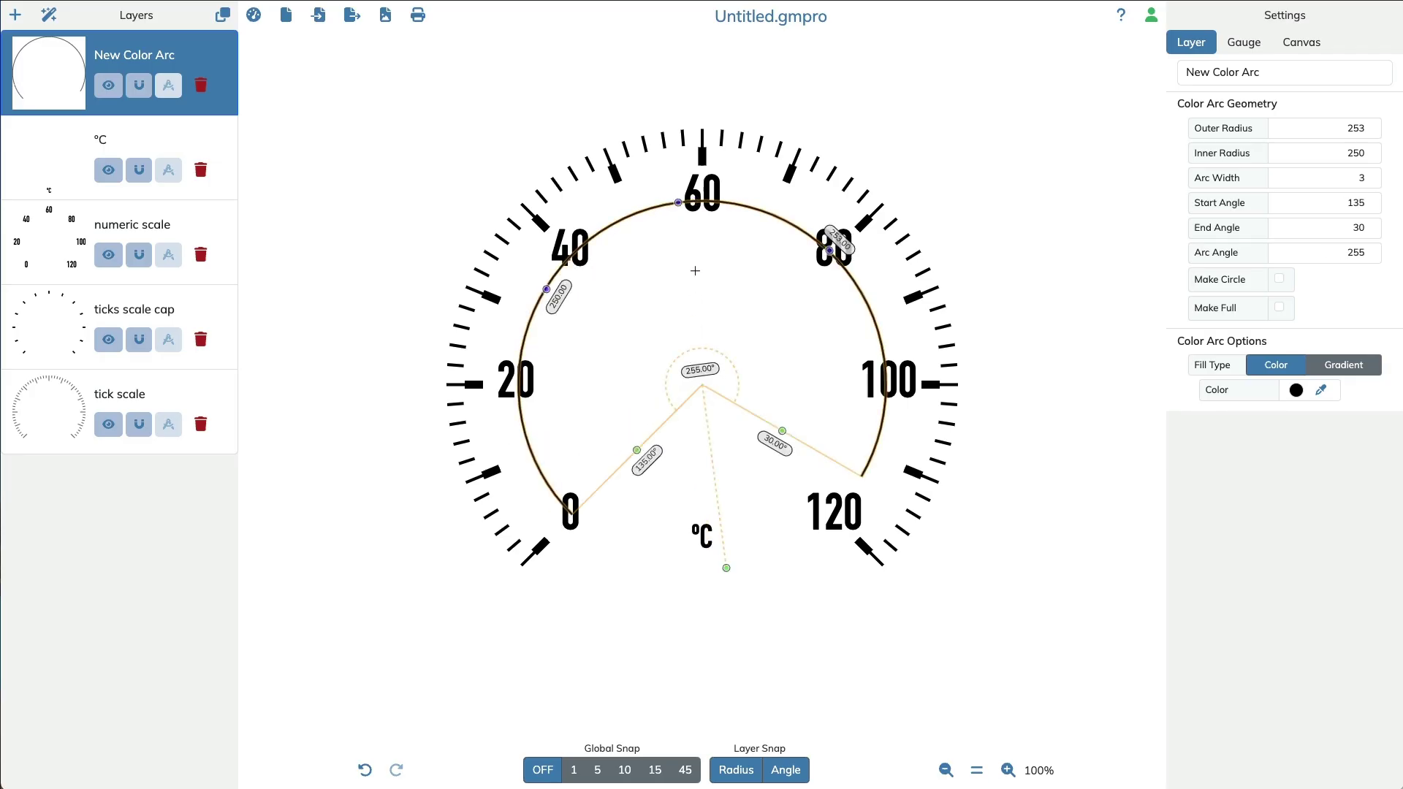
{"action": "left_click_drag", "start_coordinate": [681, 205], "coordinate": [673, 146]}
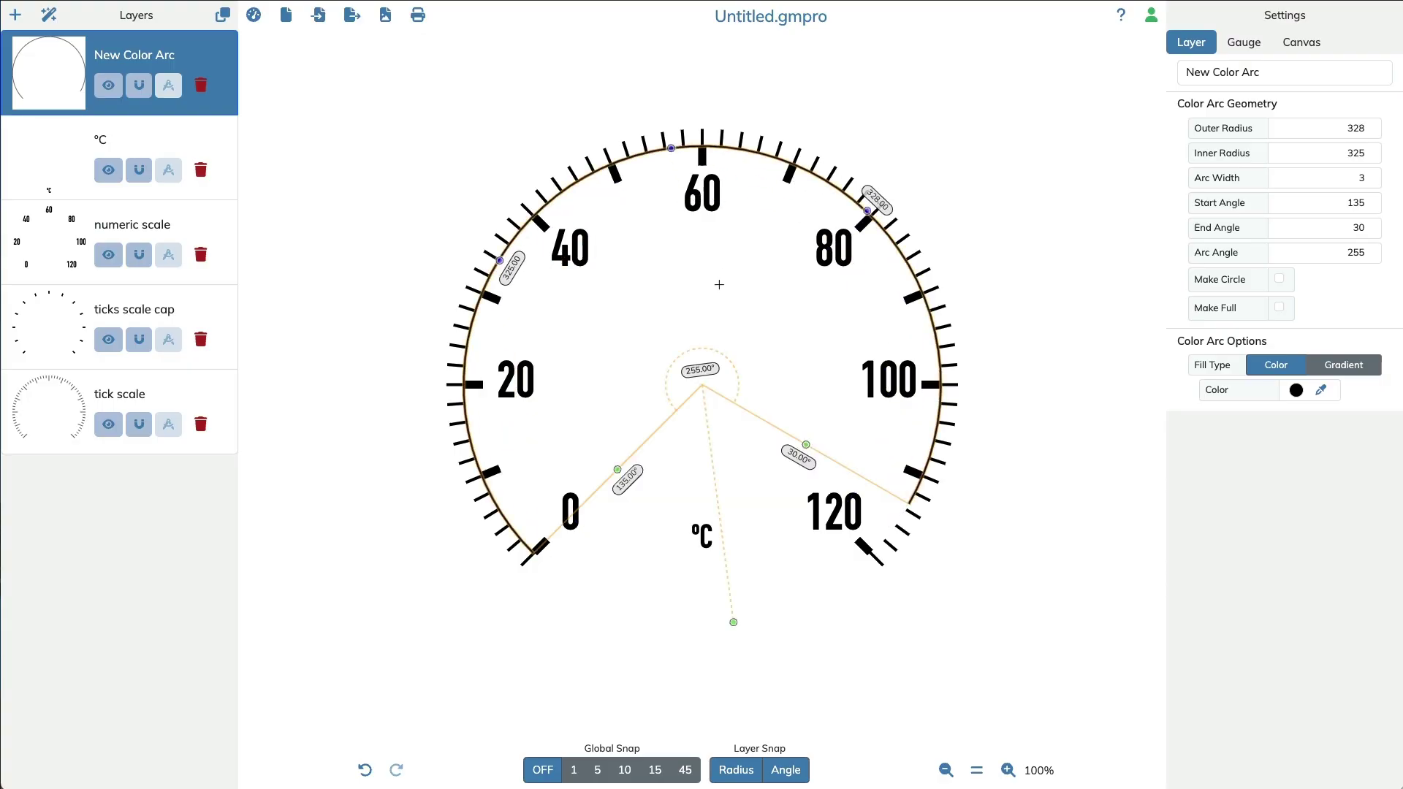
{"action": "left_click", "coordinate": [1006, 770]}
{"action": "left_click", "coordinate": [946, 770]}
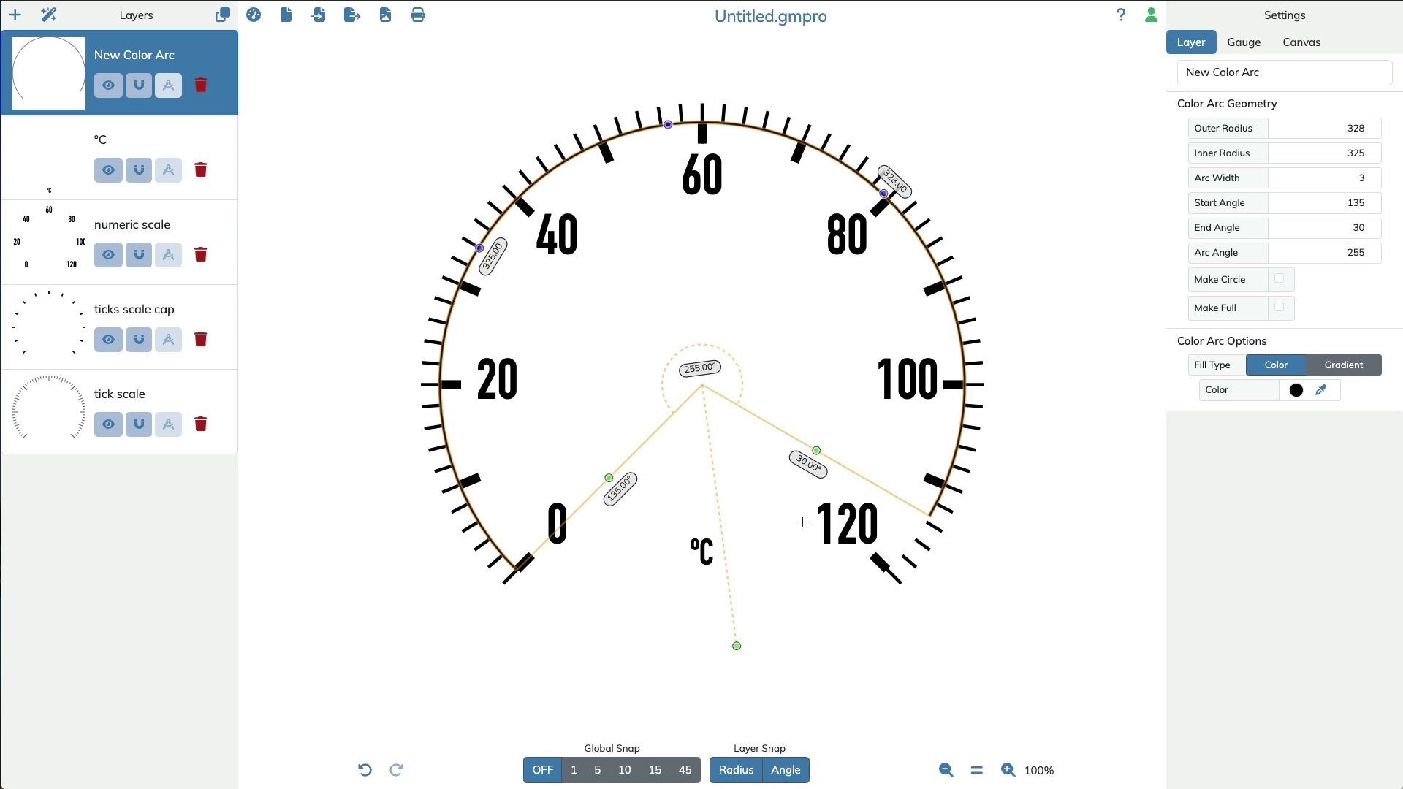
{"action": "scroll", "coordinate": [802, 521], "scroll_direction": "down", "scroll_amount": 2}
{"action": "scroll", "coordinate": [803, 521], "scroll_direction": "up", "scroll_amount": 4}
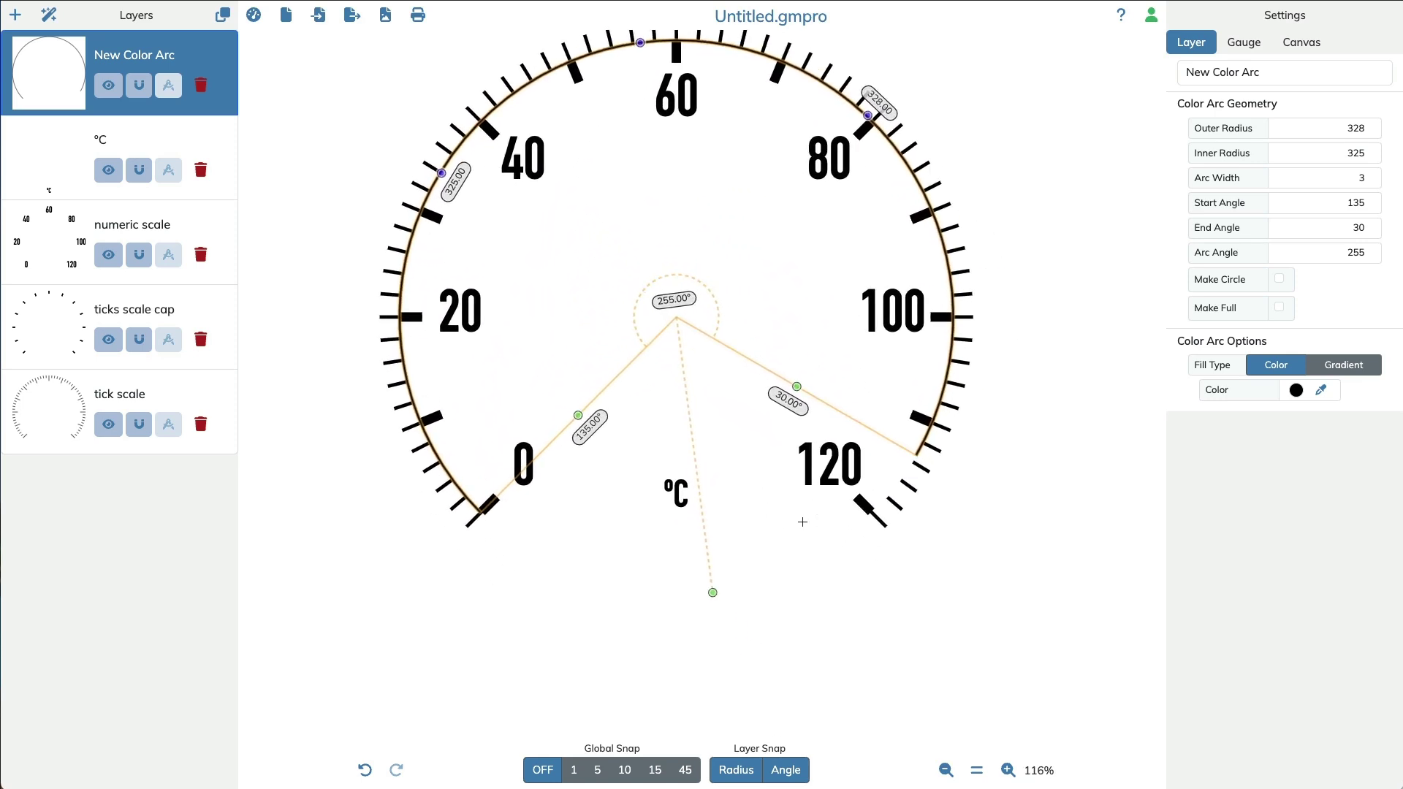
{"action": "left_click", "coordinate": [983, 781]}
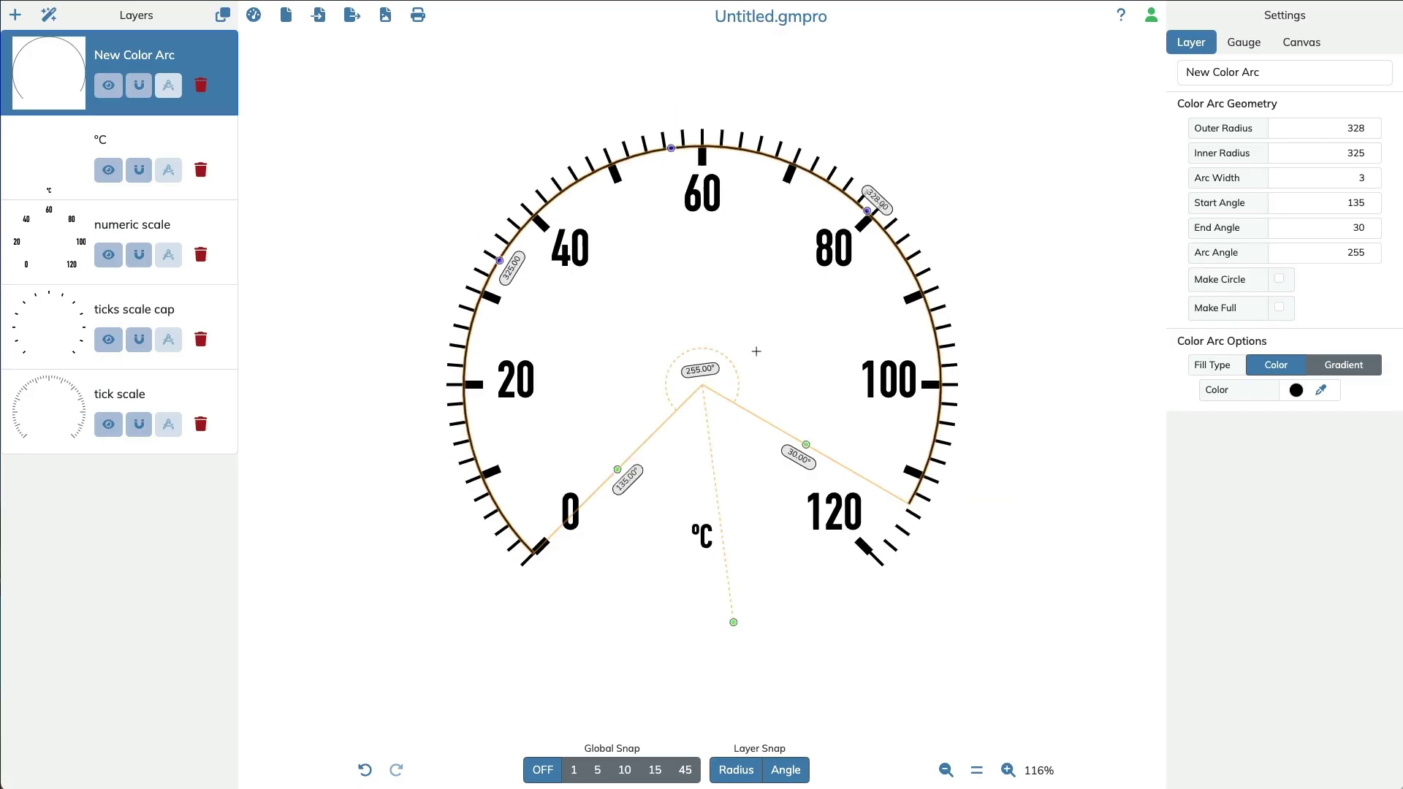
Step: Select the numeric scale on the canvas, clear the selection, and select the scale again
{"action": "left_click", "coordinate": [572, 249]}
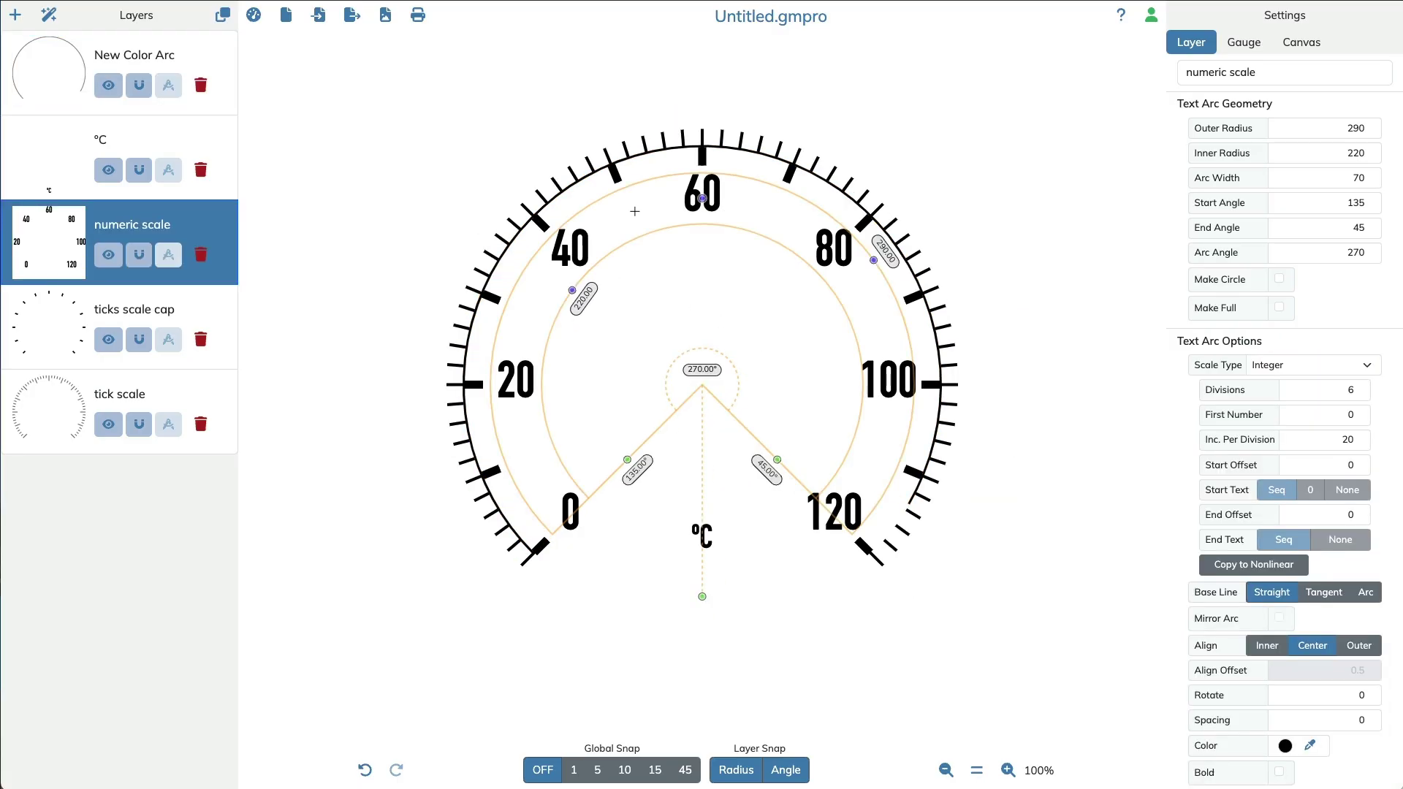
{"action": "left_click", "coordinate": [632, 92]}
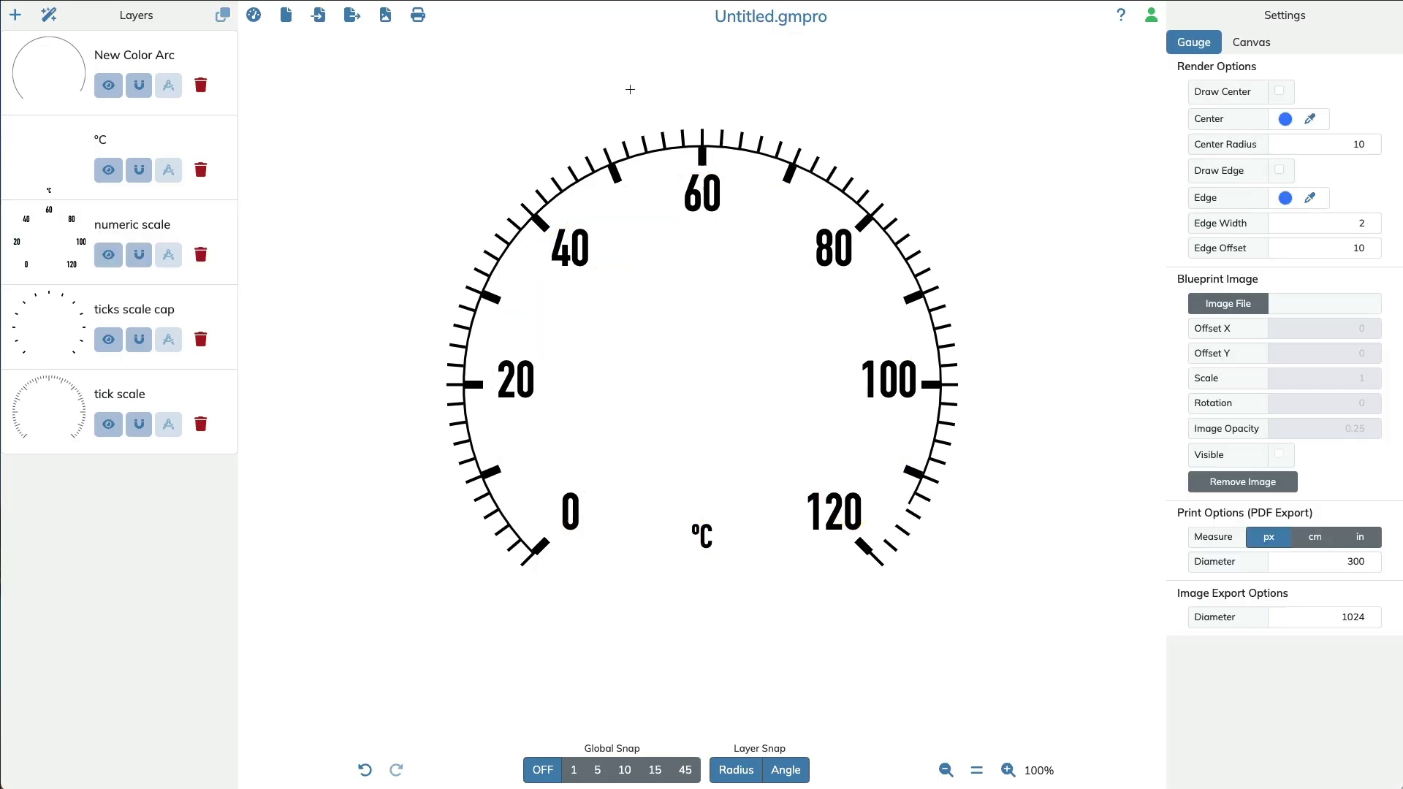
{"action": "left_click", "coordinate": [633, 224]}
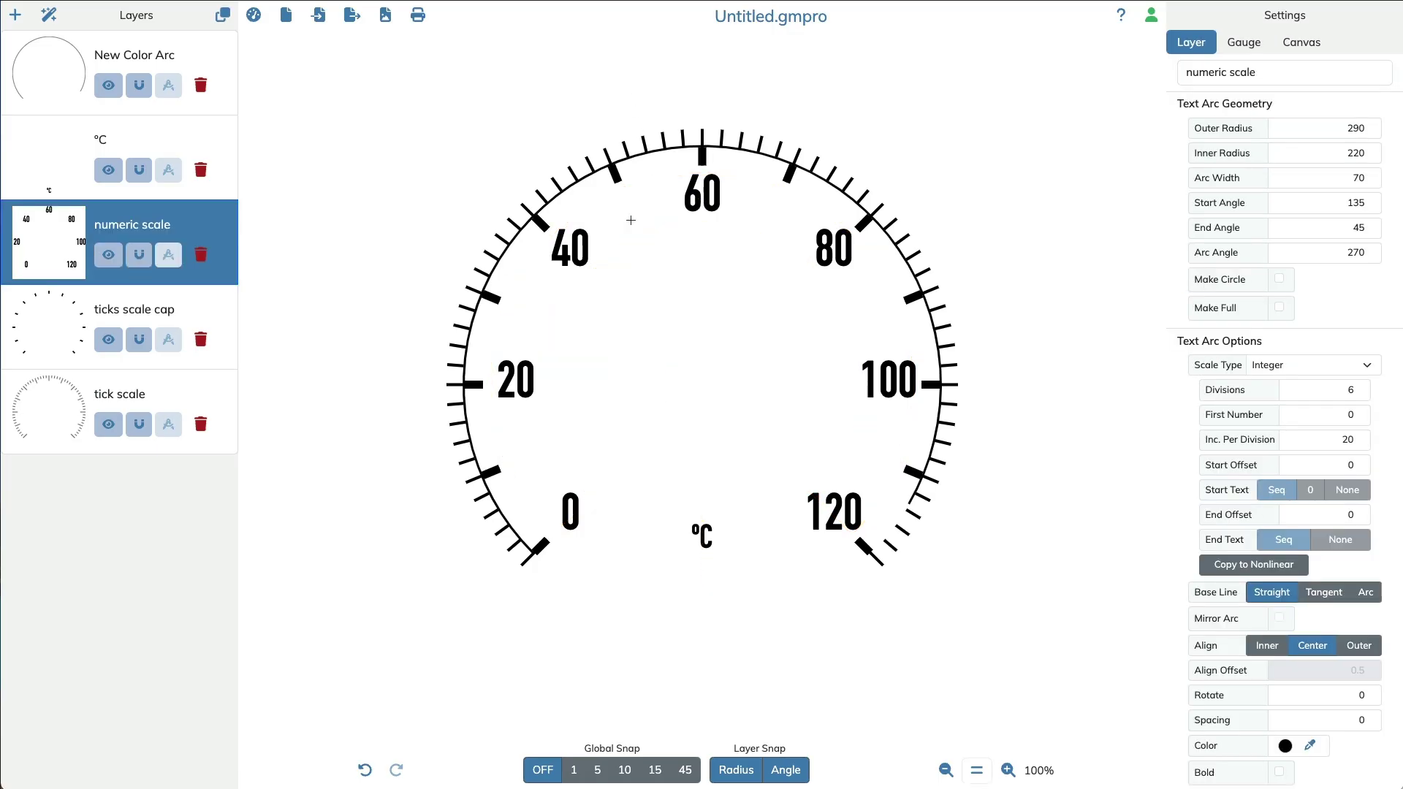
{"action": "left_click", "coordinate": [630, 219]}
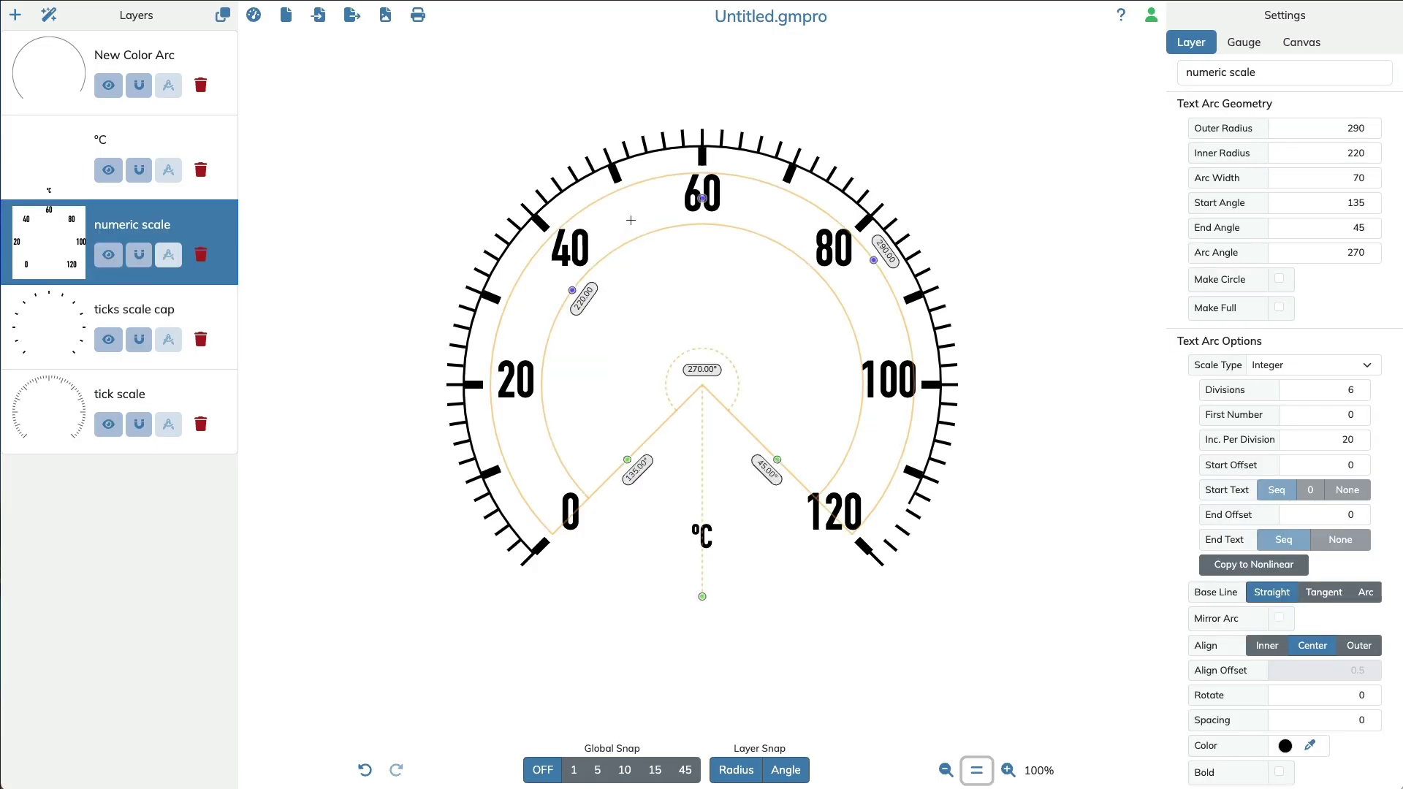
Step: Resize the color arc to an inner radius of 350 and an outer radius of about 350.25 along the tick scale's outer edge
{"action": "left_click", "coordinate": [648, 151]}
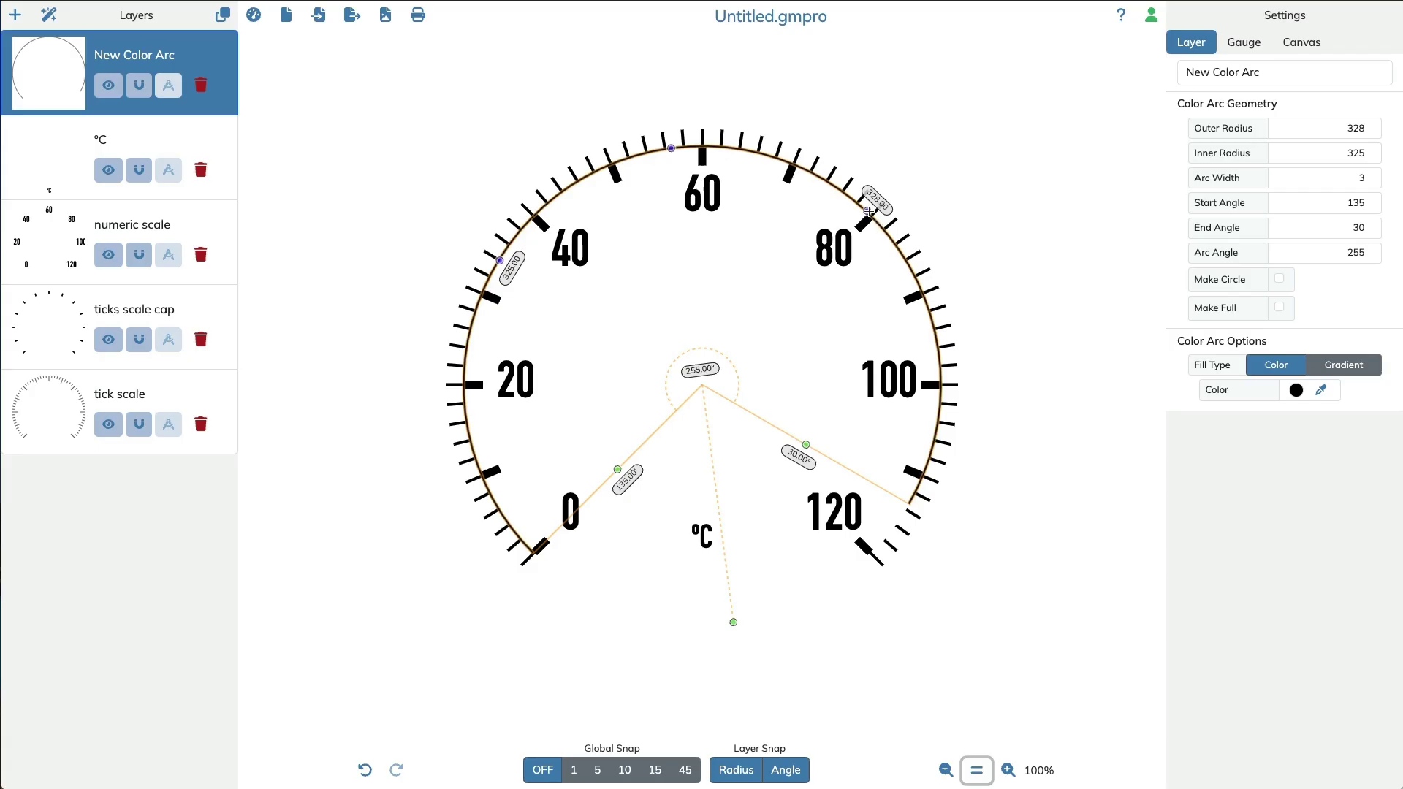
{"action": "mouse_move", "coordinate": [868, 212]}
{"action": "left_mouse_down"}
{"action": "mouse_move", "coordinate": [898, 187]}
{"action": "mouse_move", "coordinate": [878, 209]}
{"action": "left_mouse_up"}
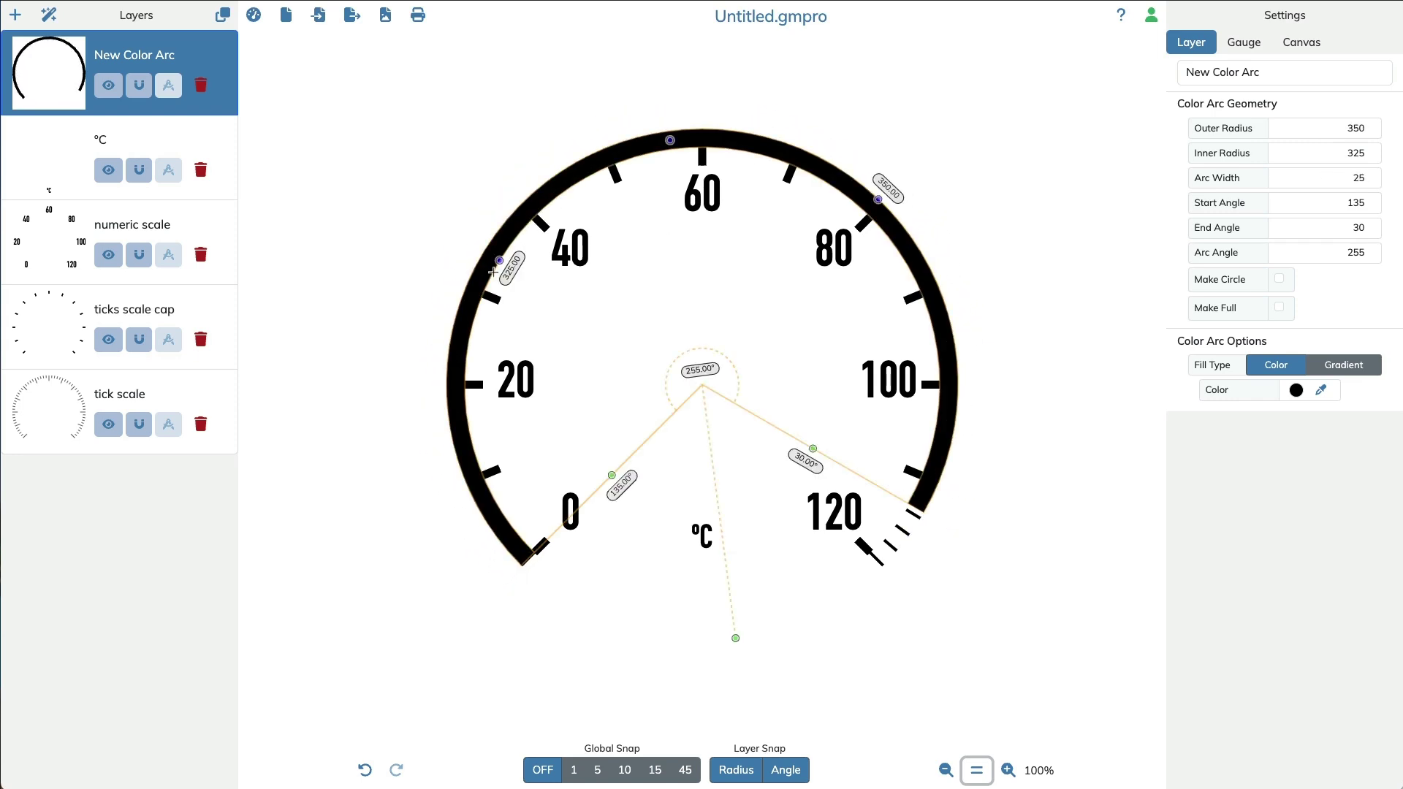
{"action": "mouse_move", "coordinate": [494, 268]}
{"action": "left_mouse_down"}
{"action": "mouse_move", "coordinate": [546, 293]}
{"action": "mouse_move", "coordinate": [493, 256]}
{"action": "left_mouse_up"}
{"action": "mouse_move", "coordinate": [670, 136]}
{"action": "left_mouse_down"}
{"action": "mouse_move", "coordinate": [667, 117]}
{"action": "mouse_move", "coordinate": [668, 131]}
{"action": "left_mouse_up"}
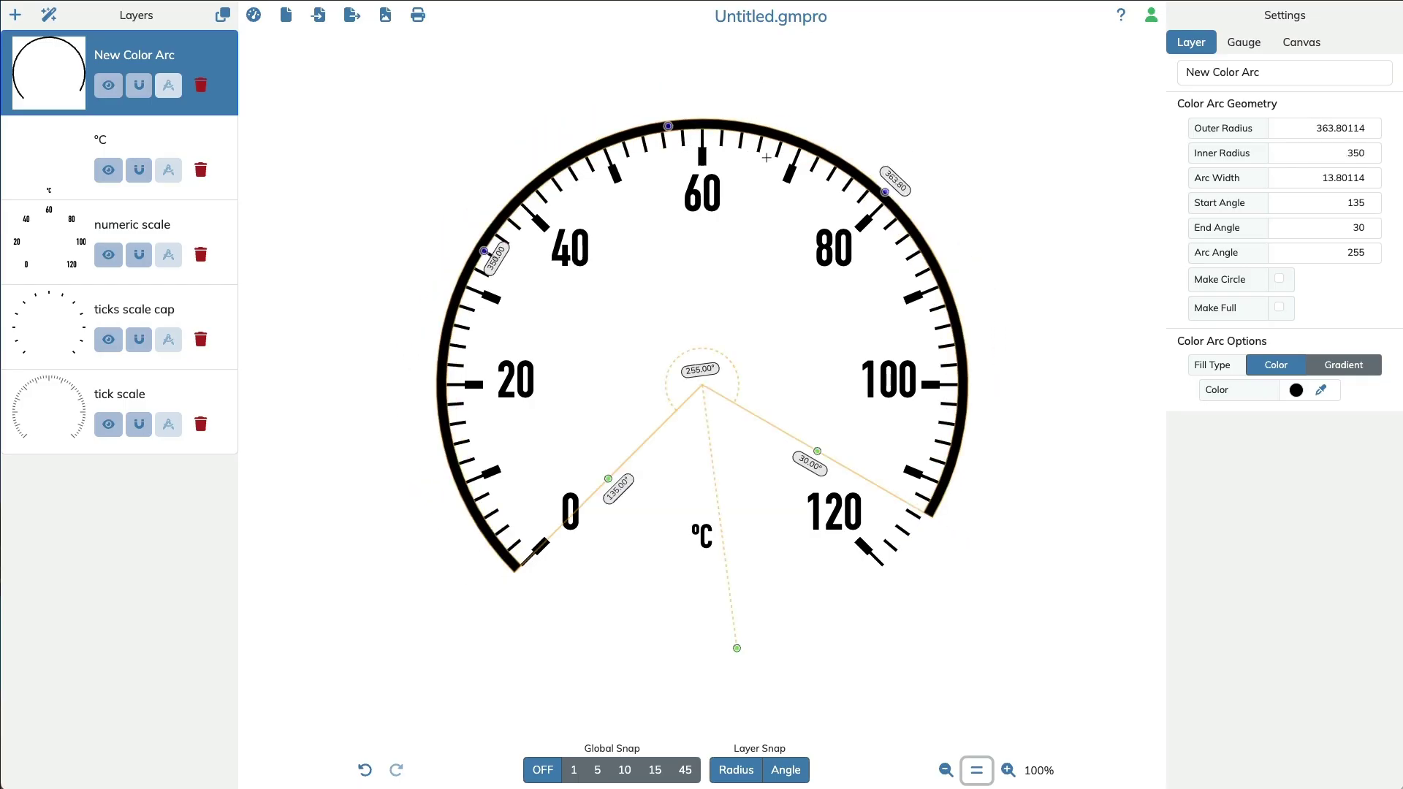
{"action": "left_click_drag", "start_coordinate": [887, 195], "coordinate": [878, 199]}
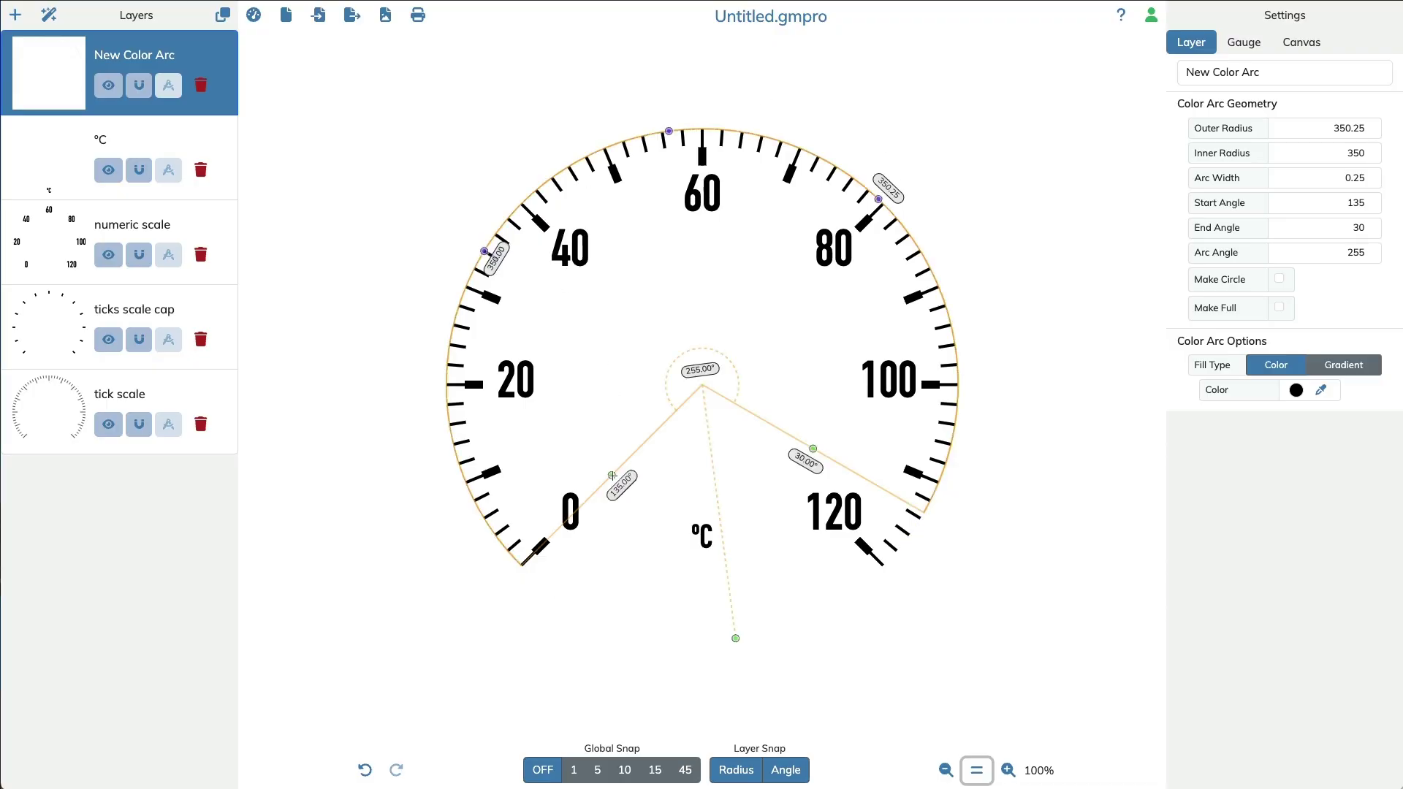
Step: Snap the color arc to a 135° start angle and 45° end angle, and turn off radius and angle layer snapping
{"action": "mouse_move", "coordinate": [612, 475]}
{"action": "left_mouse_down"}
{"action": "mouse_move", "coordinate": [594, 391]}
{"action": "mouse_move", "coordinate": [599, 439]}
{"action": "mouse_move", "coordinate": [623, 467]}
{"action": "left_mouse_up"}
{"action": "left_click_drag", "start_coordinate": [813, 452], "coordinate": [797, 482]}
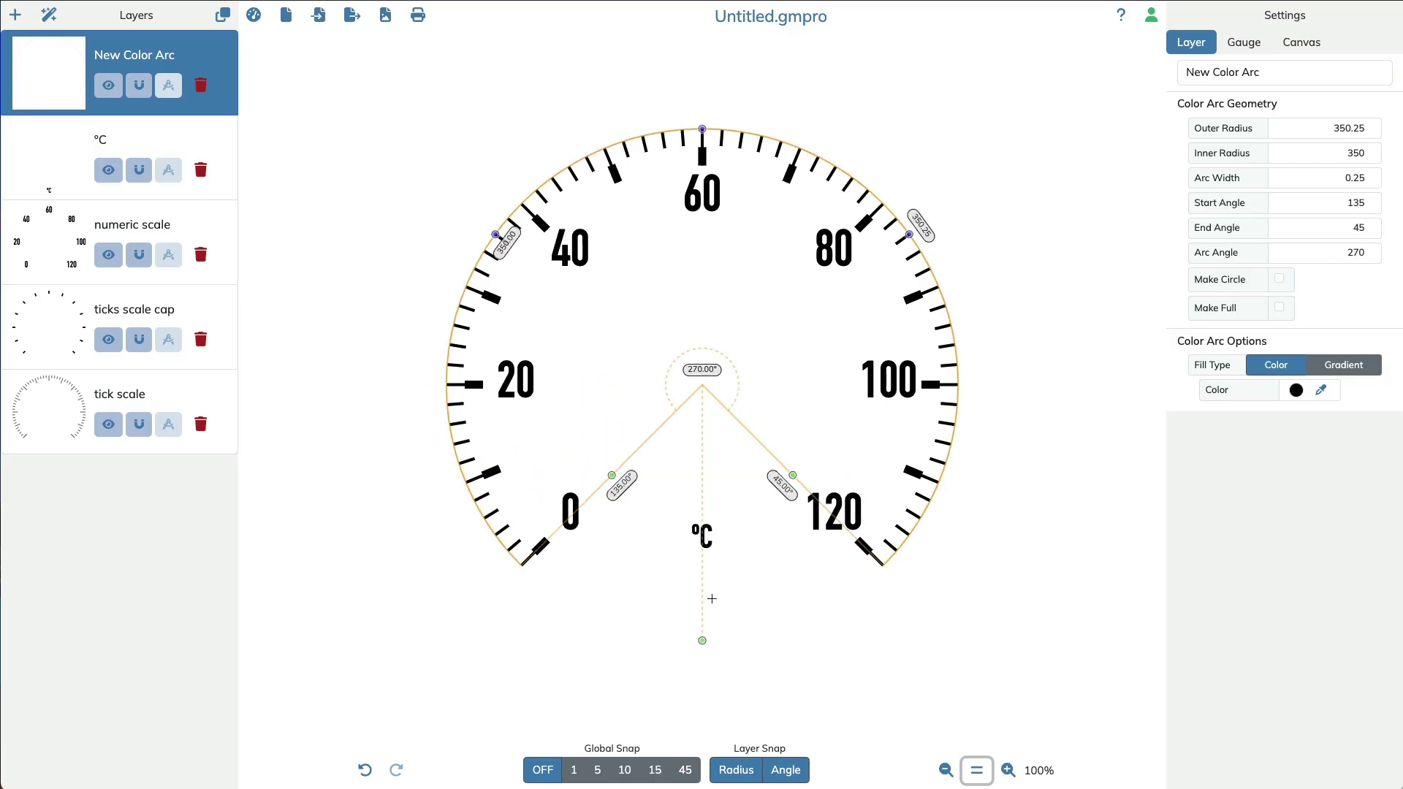
{"action": "mouse_move", "coordinate": [704, 637]}
{"action": "left_mouse_down"}
{"action": "mouse_move", "coordinate": [648, 638]}
{"action": "mouse_move", "coordinate": [770, 617]}
{"action": "mouse_move", "coordinate": [705, 642]}
{"action": "left_mouse_up"}
{"action": "left_click", "coordinate": [735, 770]}
{"action": "left_click", "coordinate": [785, 770]}
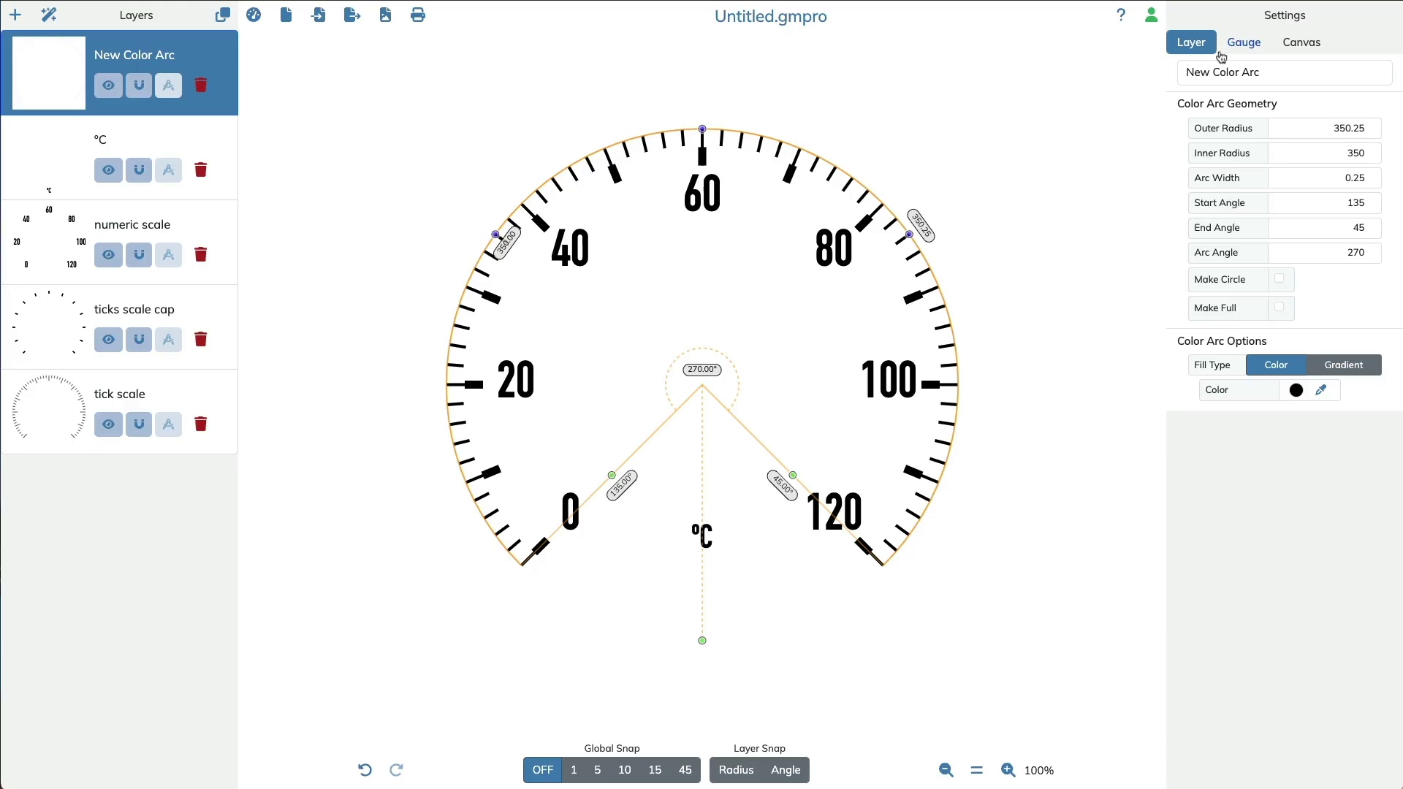
Step: Select the numeric scale and review its layer settings, the gauge settings and the canvas settings
{"action": "left_click", "coordinate": [891, 379]}
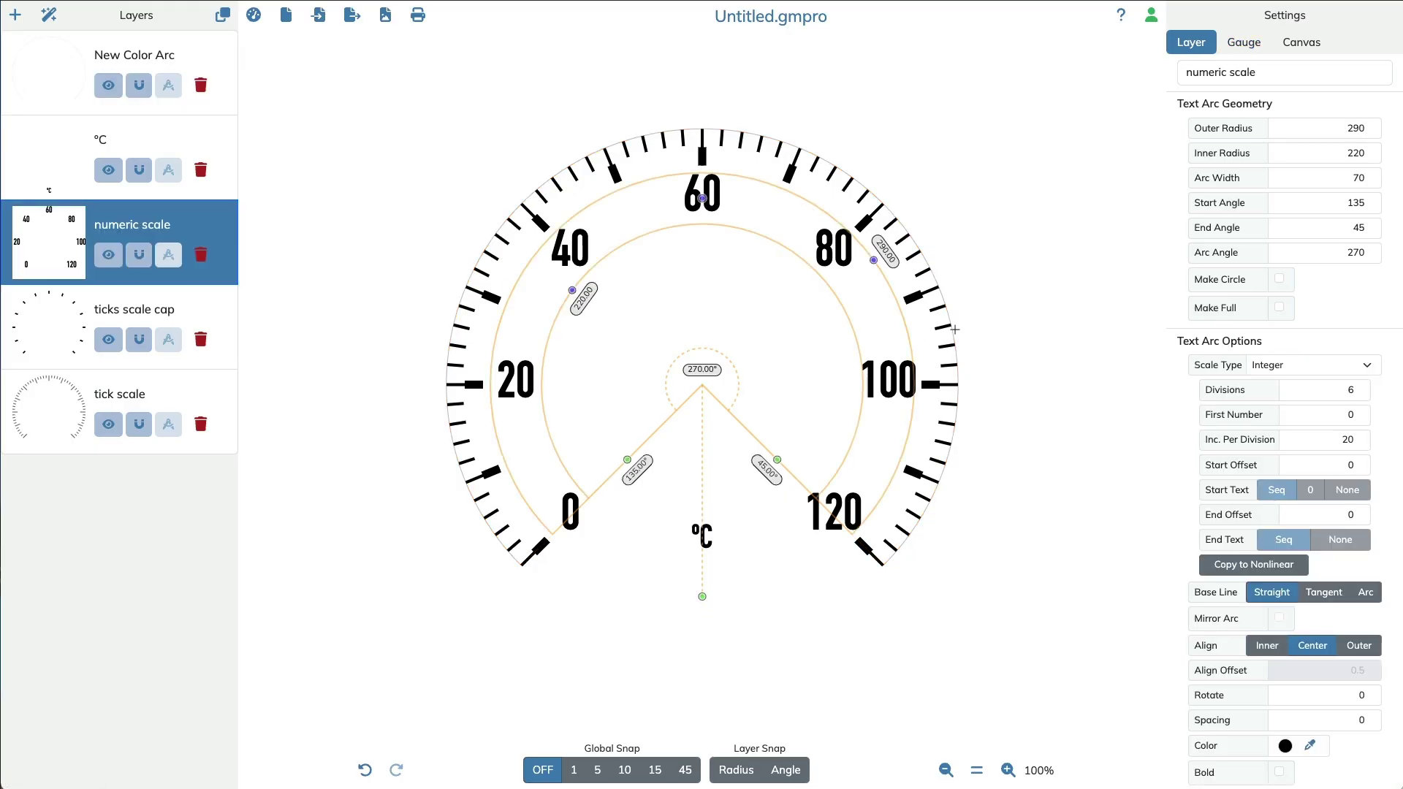
{"action": "left_click", "coordinate": [1249, 48]}
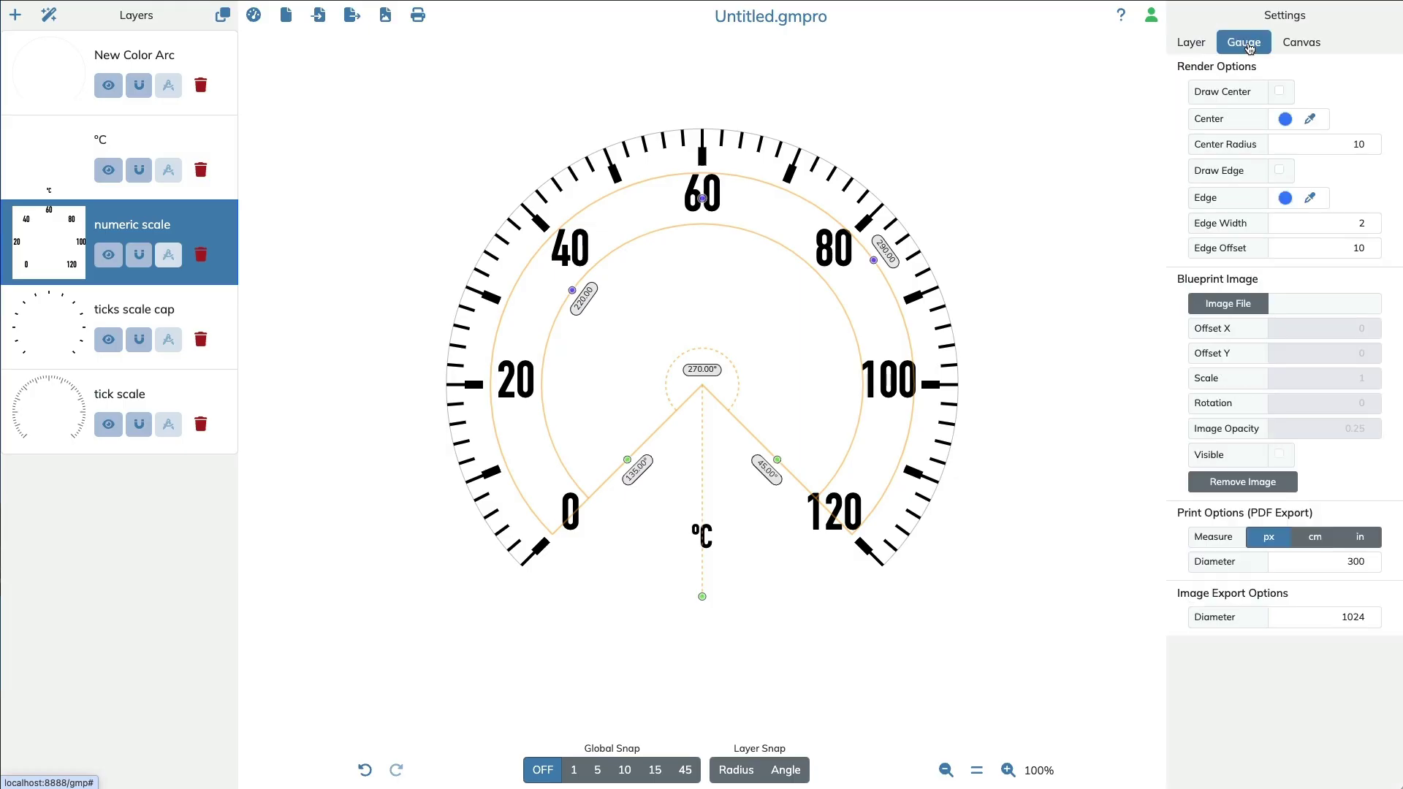
{"action": "left_click", "coordinate": [1303, 44]}
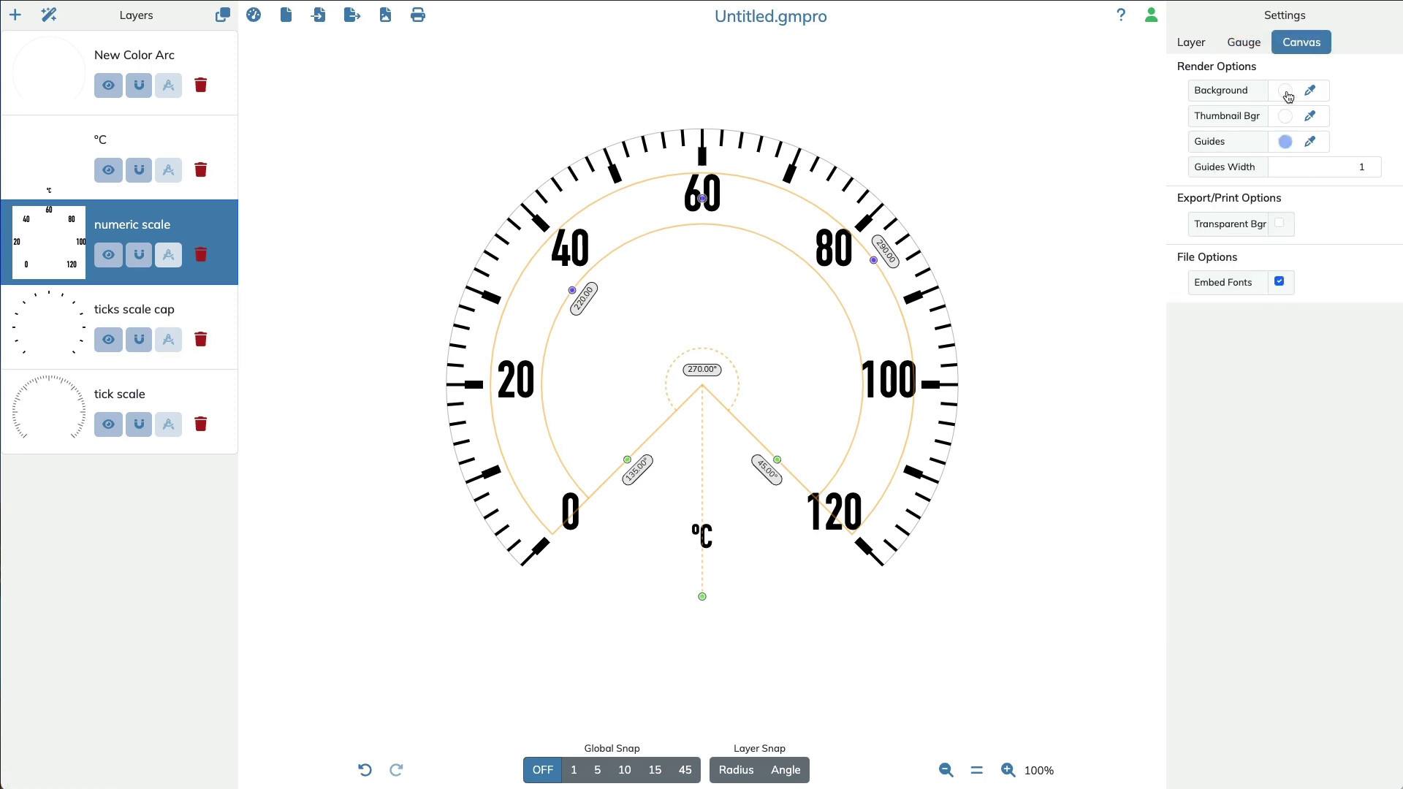
Step: Try a dark red canvas background (#a74c4c), restore it to white, and clear the layer selection
{"action": "left_click", "coordinate": [1286, 91]}
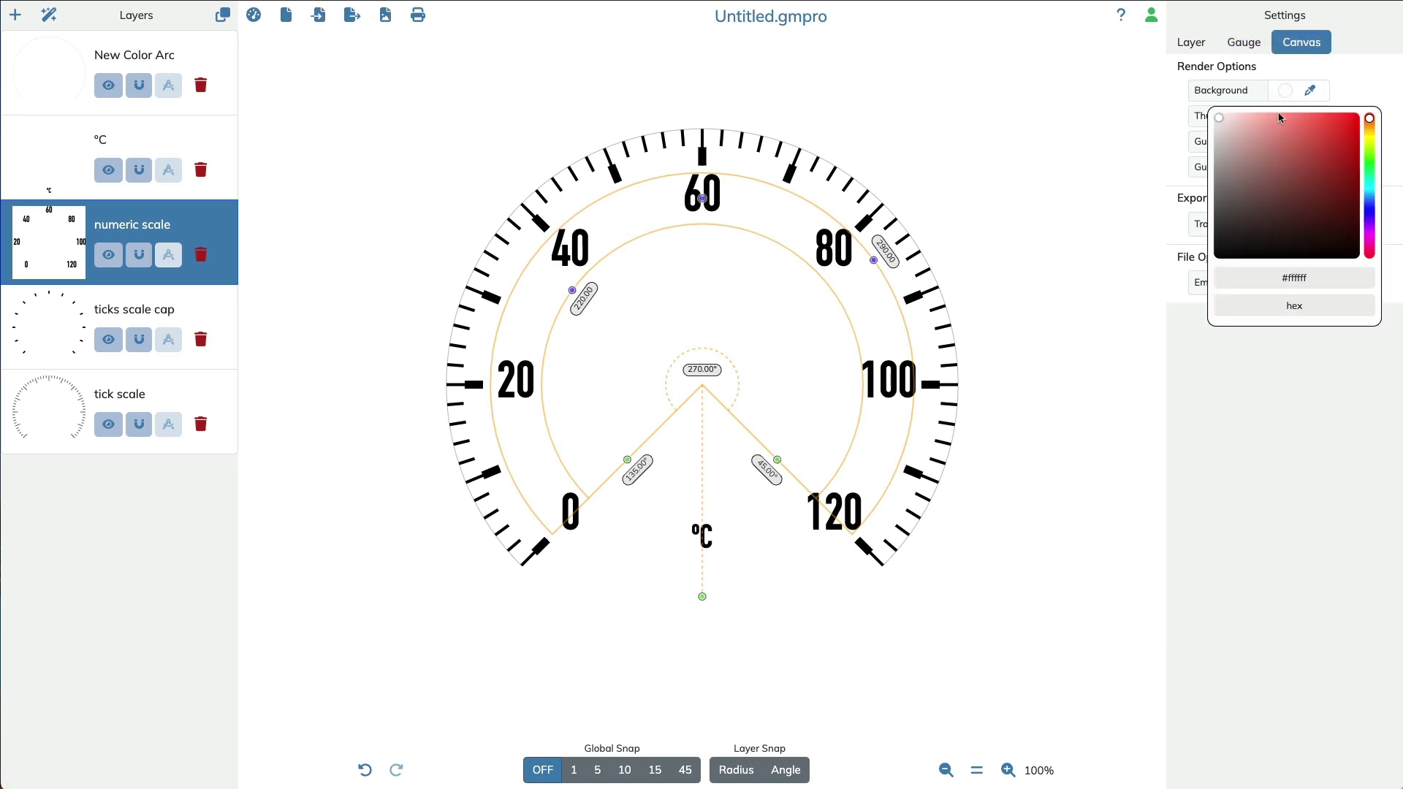
{"action": "left_click", "coordinate": [1261, 147]}
{"action": "left_click", "coordinate": [1290, 164]}
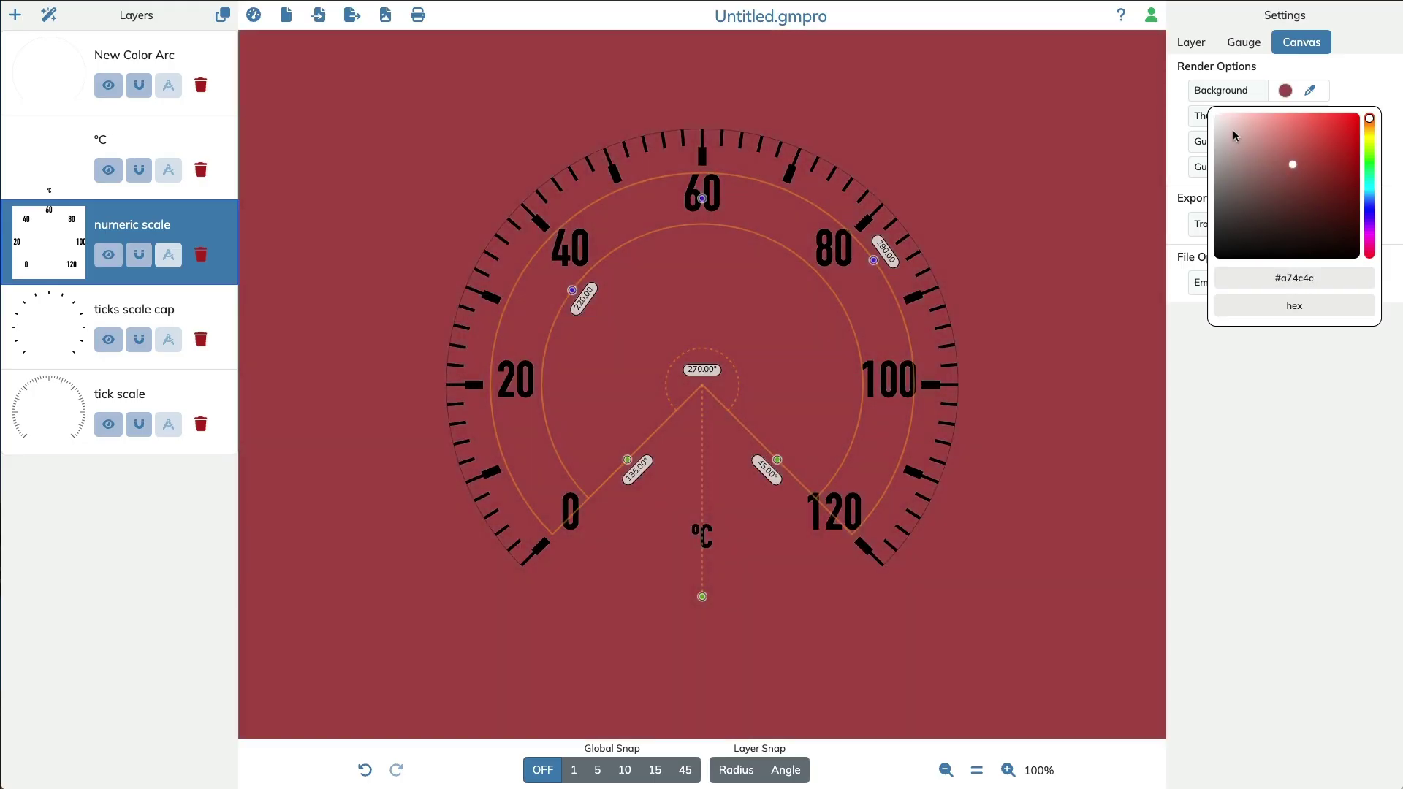
{"action": "left_click", "coordinate": [1218, 117]}
{"action": "left_click", "coordinate": [1359, 54]}
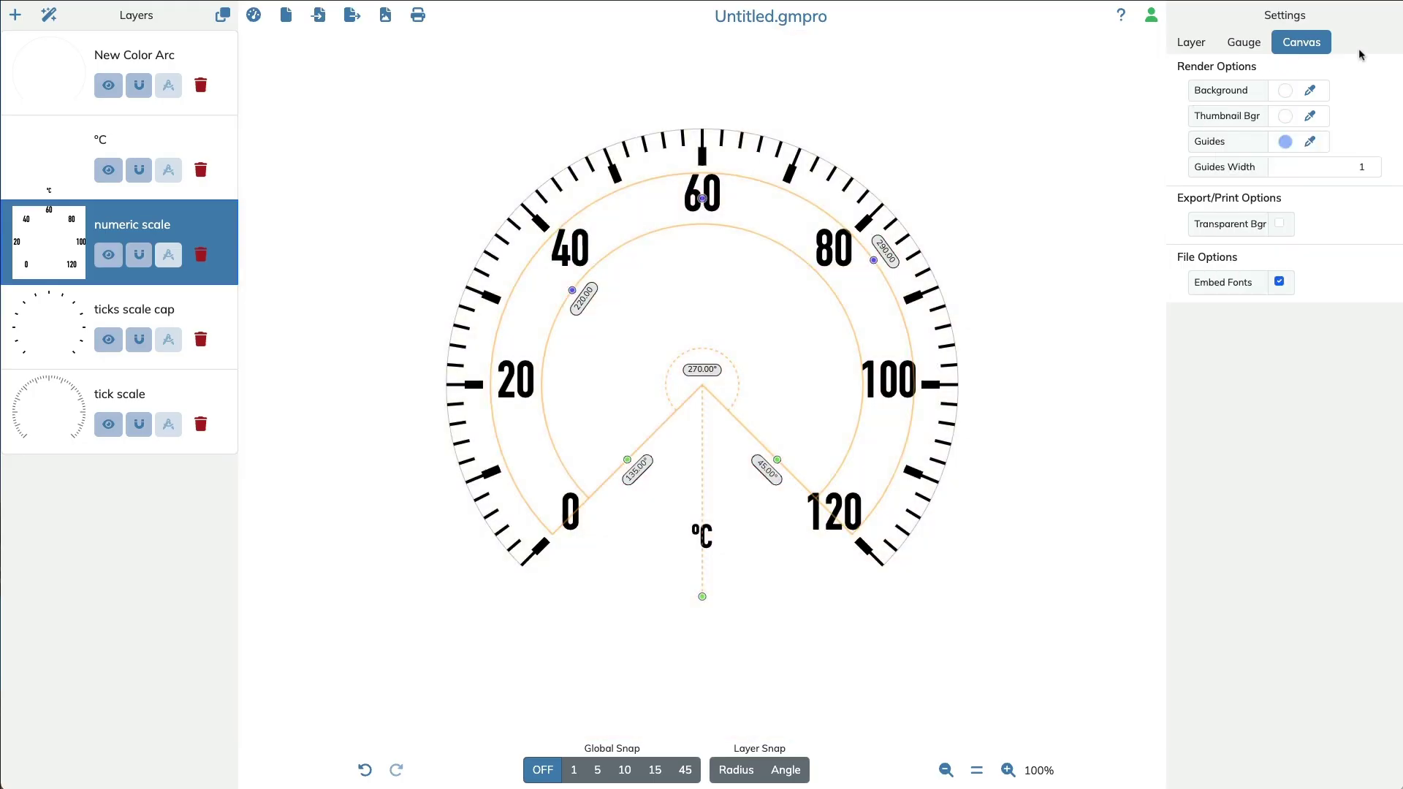
{"action": "left_click", "coordinate": [1028, 280]}
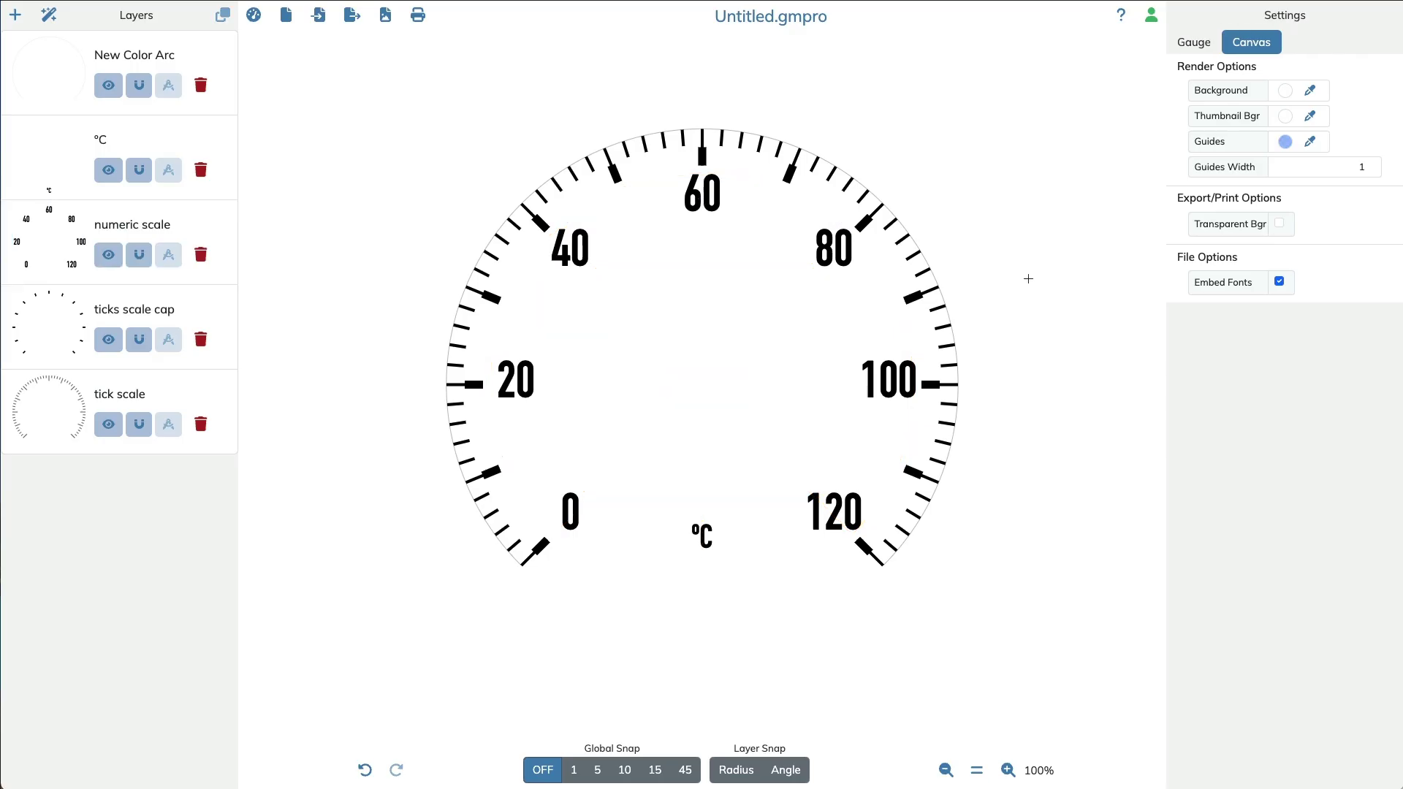